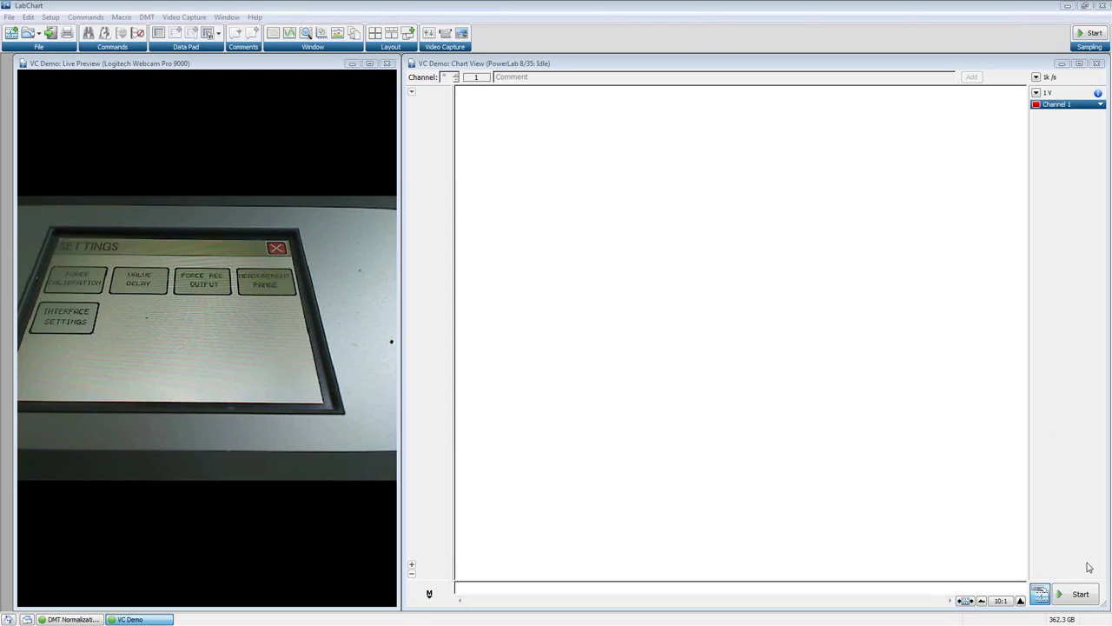
Step: Compress the recording chart's time axis to 500:1 and review the Channel 1 range choices
{"action": "left_click", "coordinate": [1061, 593]}
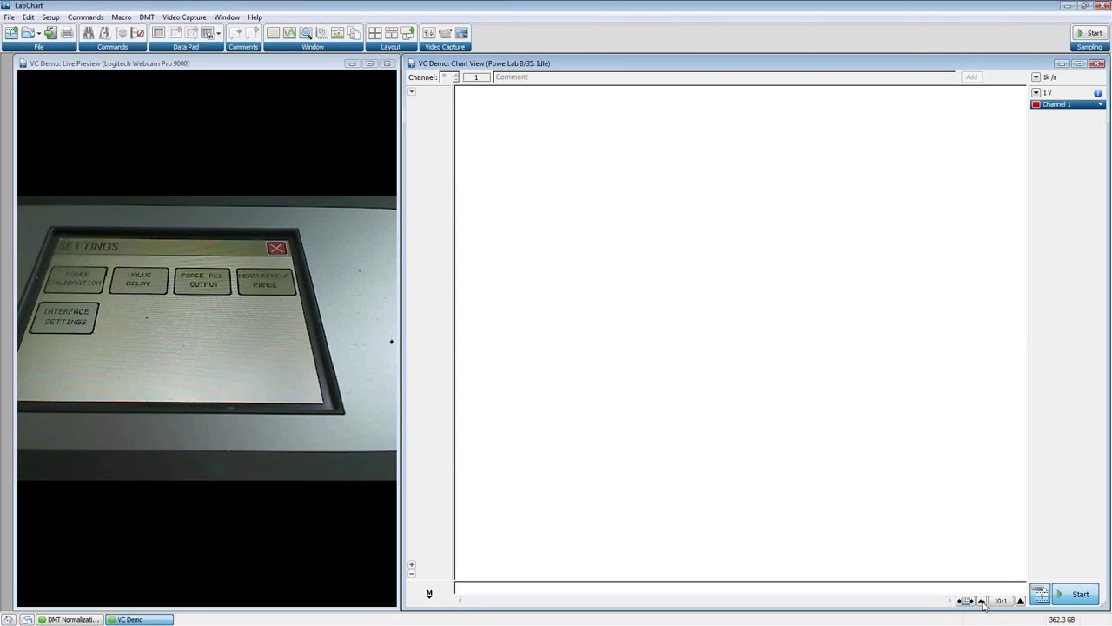
{"action": "left_click", "coordinate": [982, 601]}
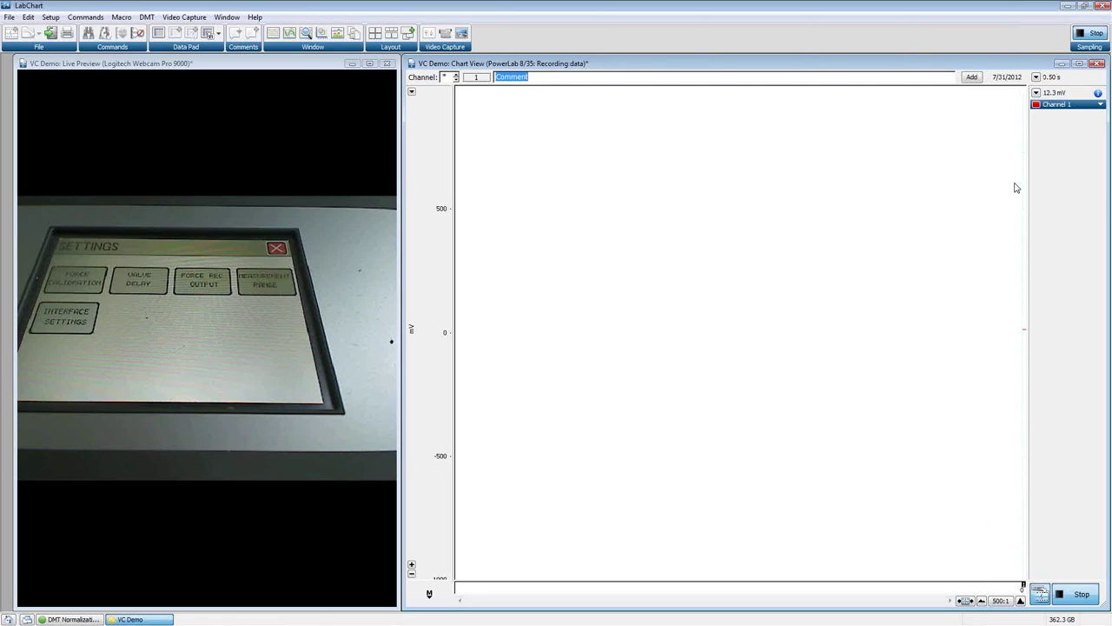
{"action": "left_click", "coordinate": [1035, 95]}
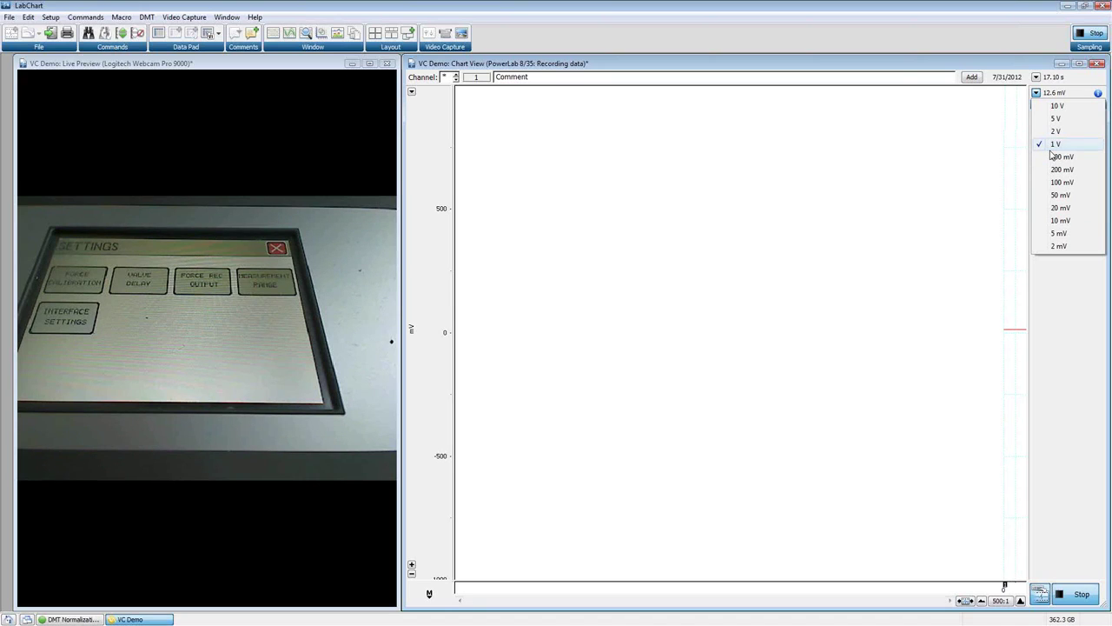
{"action": "left_click", "coordinate": [1061, 307]}
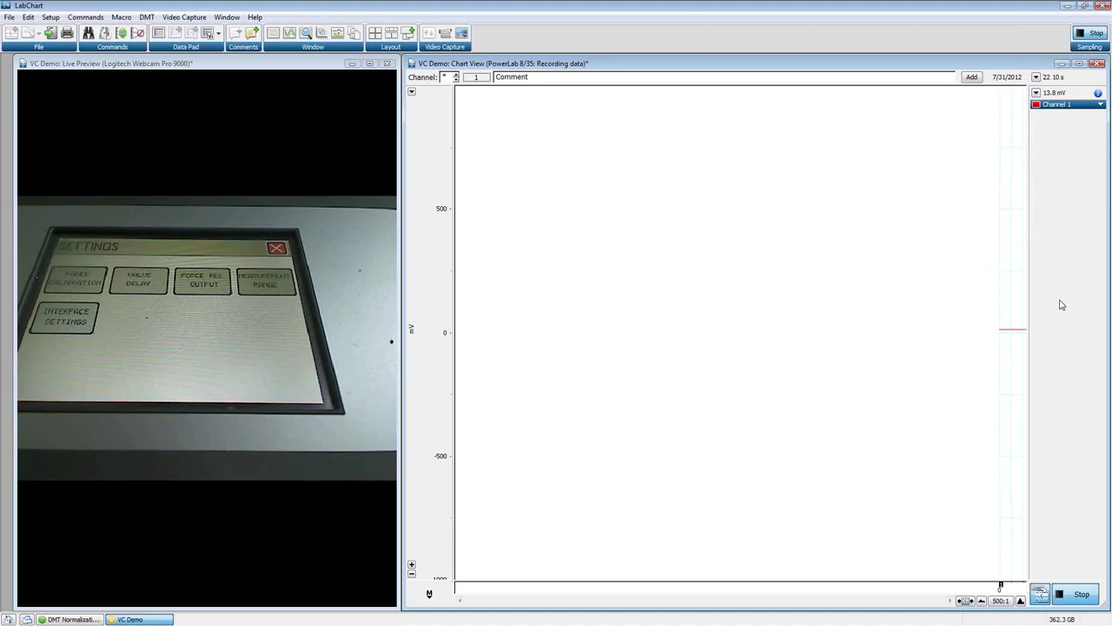
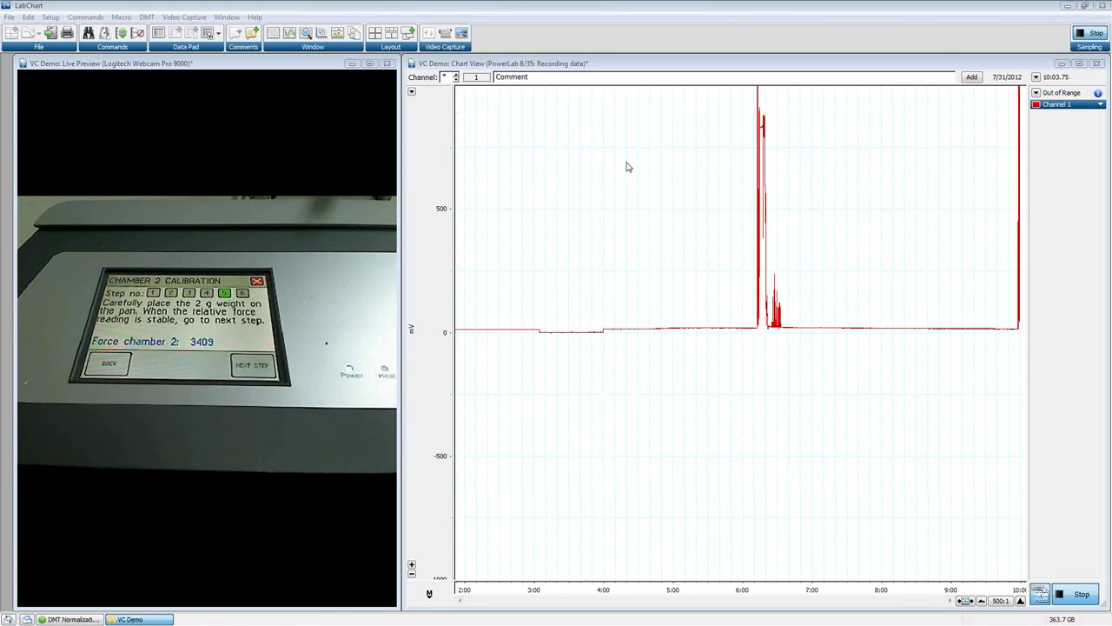
Step: Set Channel 1's range to 2 V, record through the calibration weight step, then stop
{"action": "left_click", "coordinate": [1037, 93]}
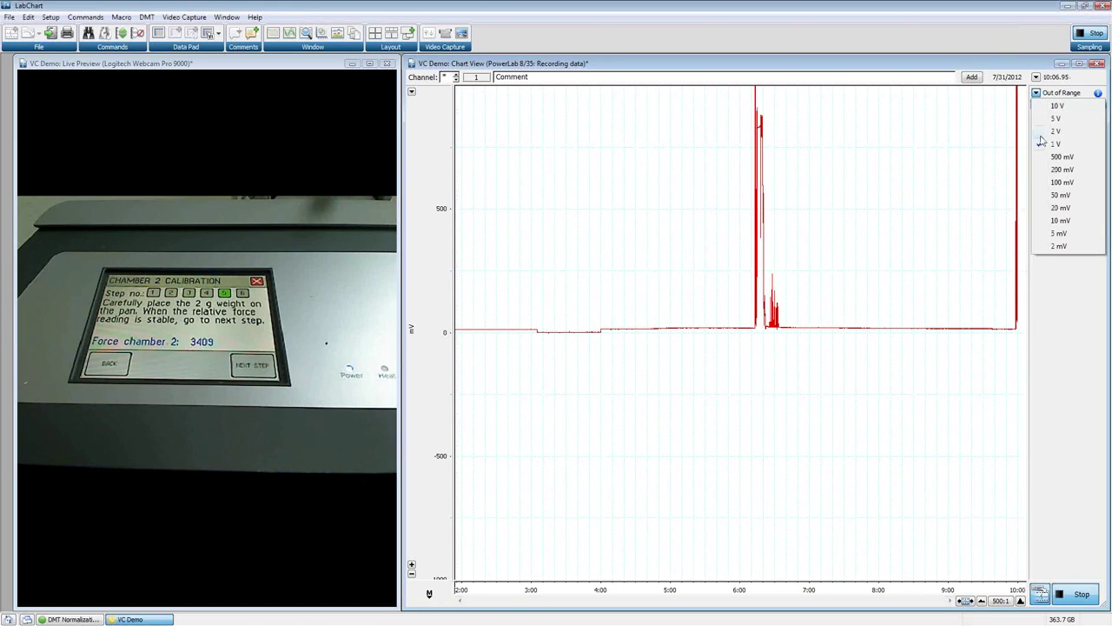
{"action": "left_click", "coordinate": [1042, 141]}
{"action": "key", "text": "ctrl+space"}
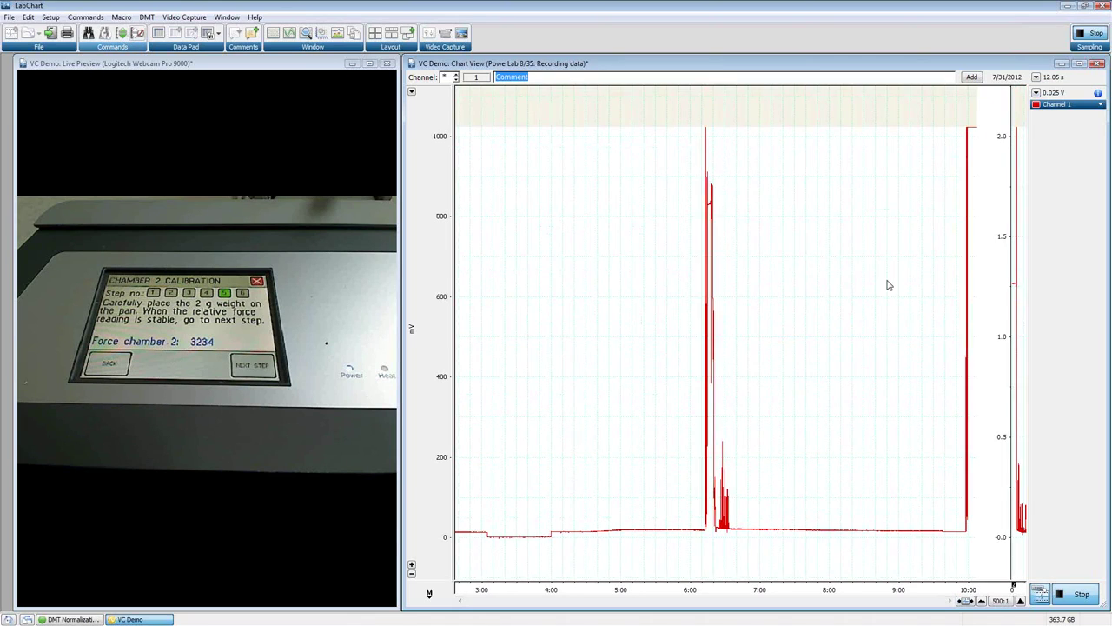
{"action": "left_click", "coordinate": [1036, 92]}
{"action": "left_click", "coordinate": [1039, 300]}
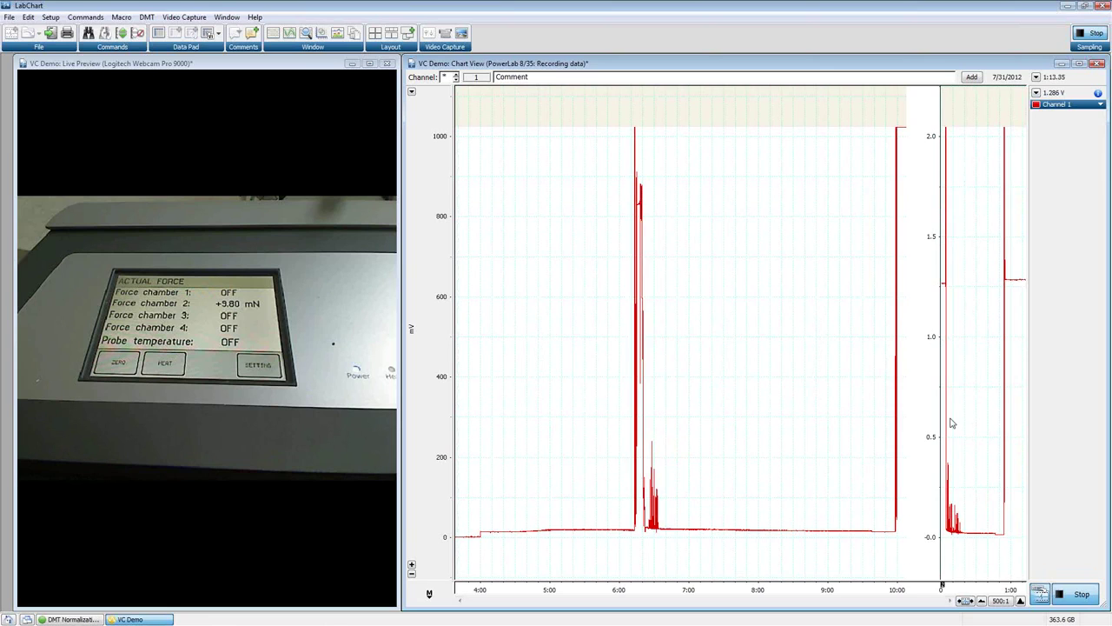
{"action": "left_click", "coordinate": [1081, 592]}
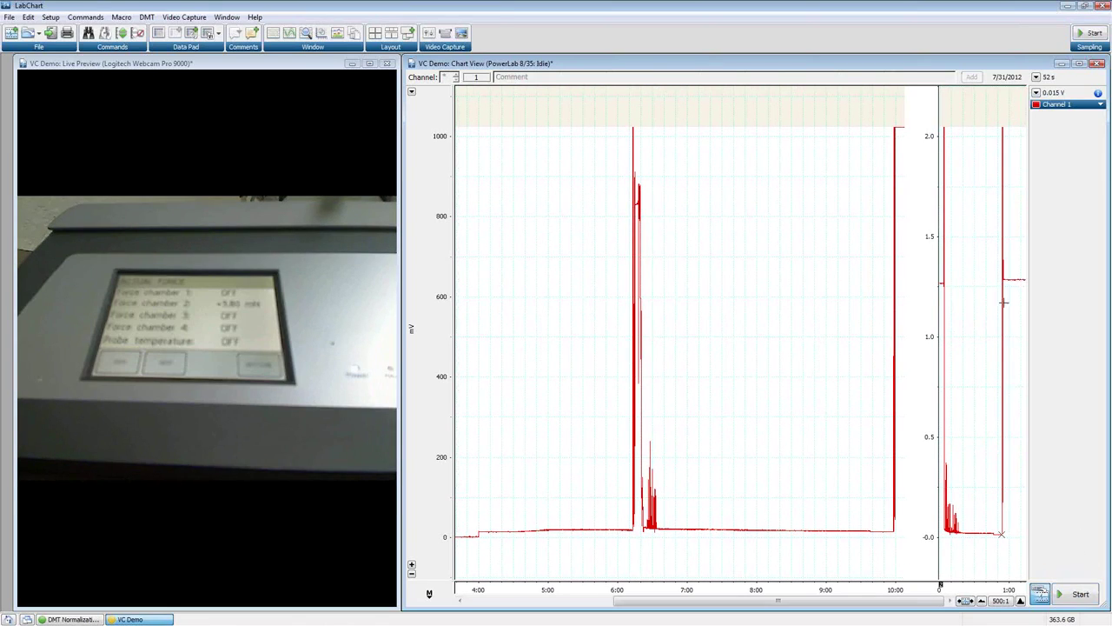
Step: Add a 'Zero' comment at the baseline point before the step
{"action": "left_click", "coordinate": [979, 486]}
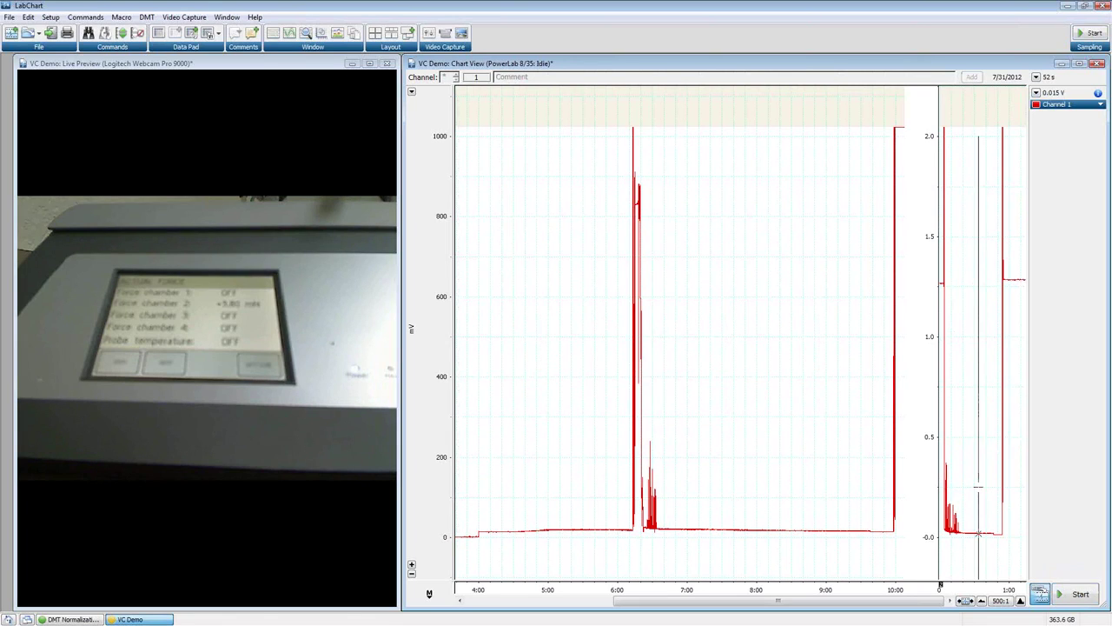
{"action": "left_click", "coordinate": [997, 491]}
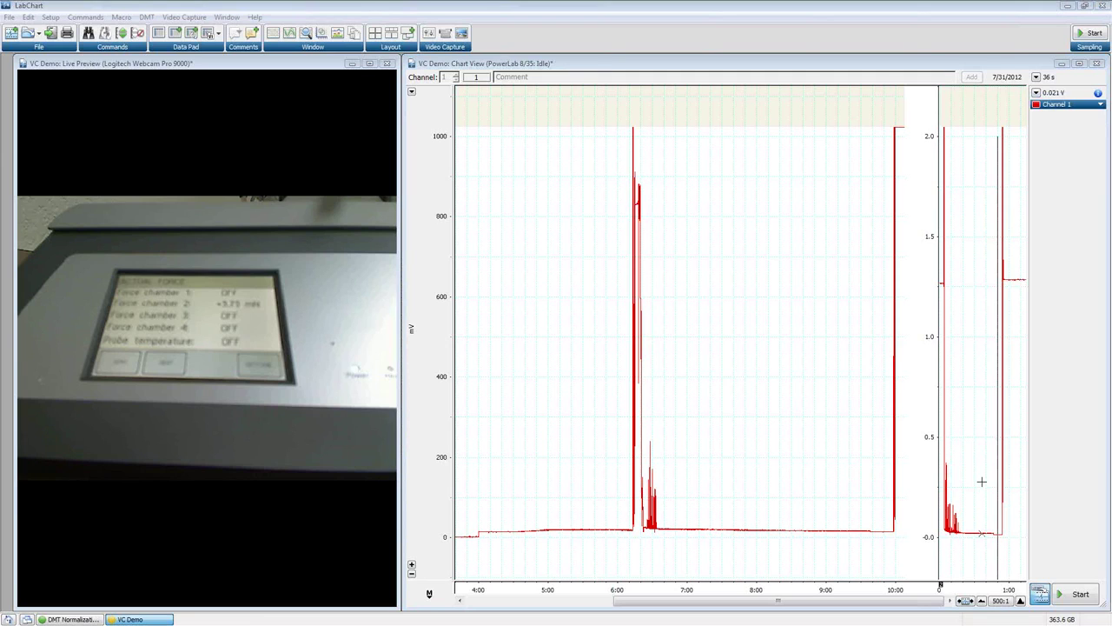
{"action": "left_click", "coordinate": [985, 488]}
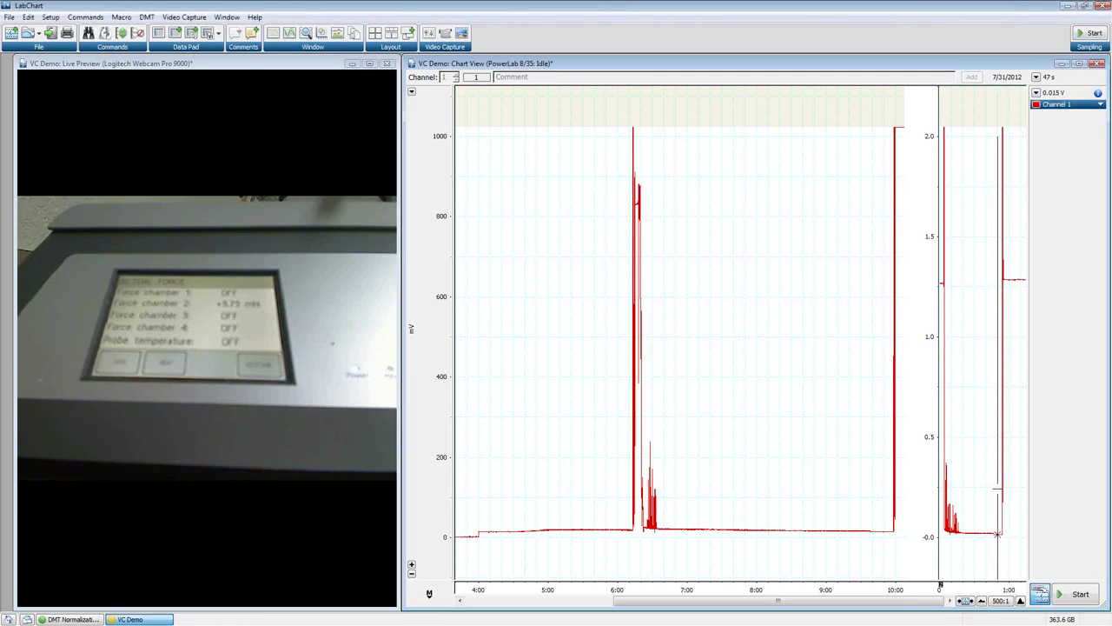
{"action": "key", "text": "ctrl+k"}
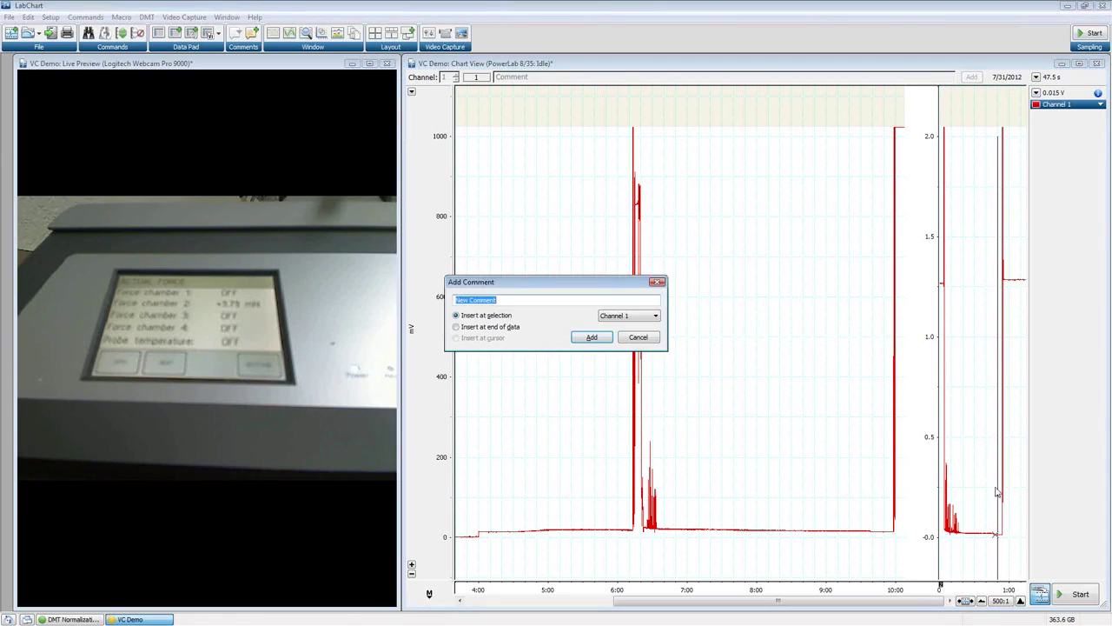
{"action": "type", "text": "Zero"}
{"action": "key", "text": "Return"}
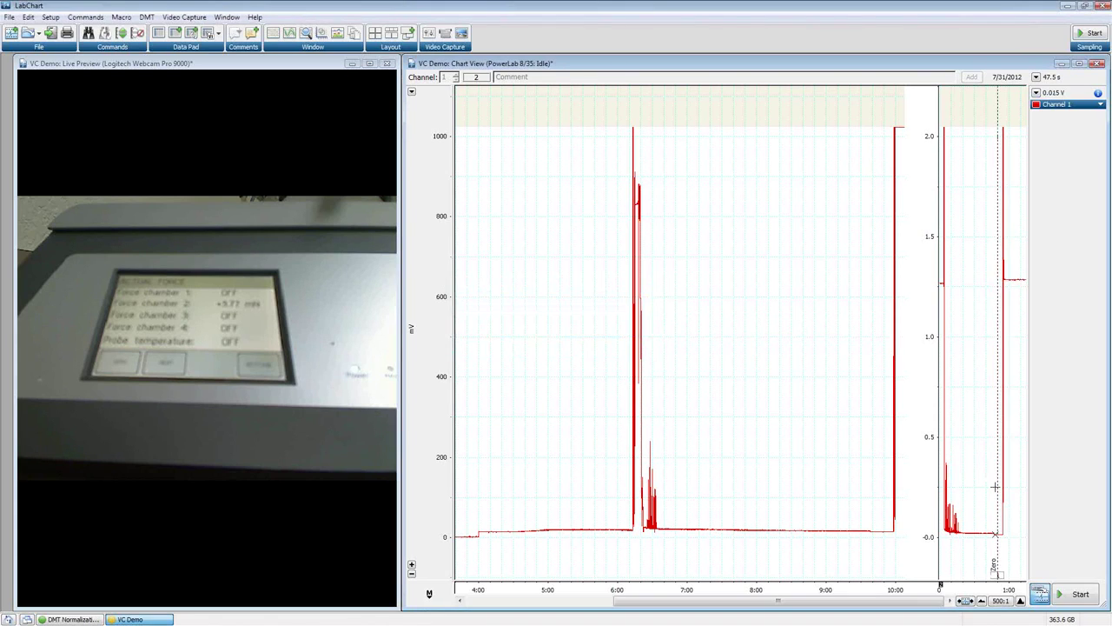
Step: Add a '9.81mN' comment on the raised weight plateau
{"action": "left_click", "coordinate": [1015, 477]}
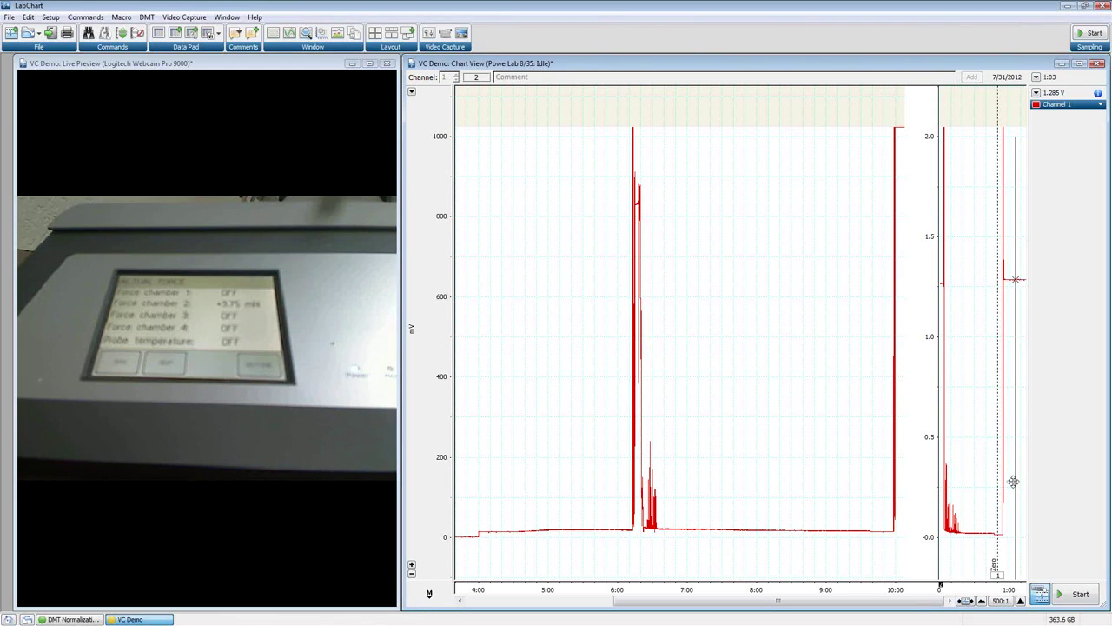
{"action": "key", "text": "ctrl+k"}
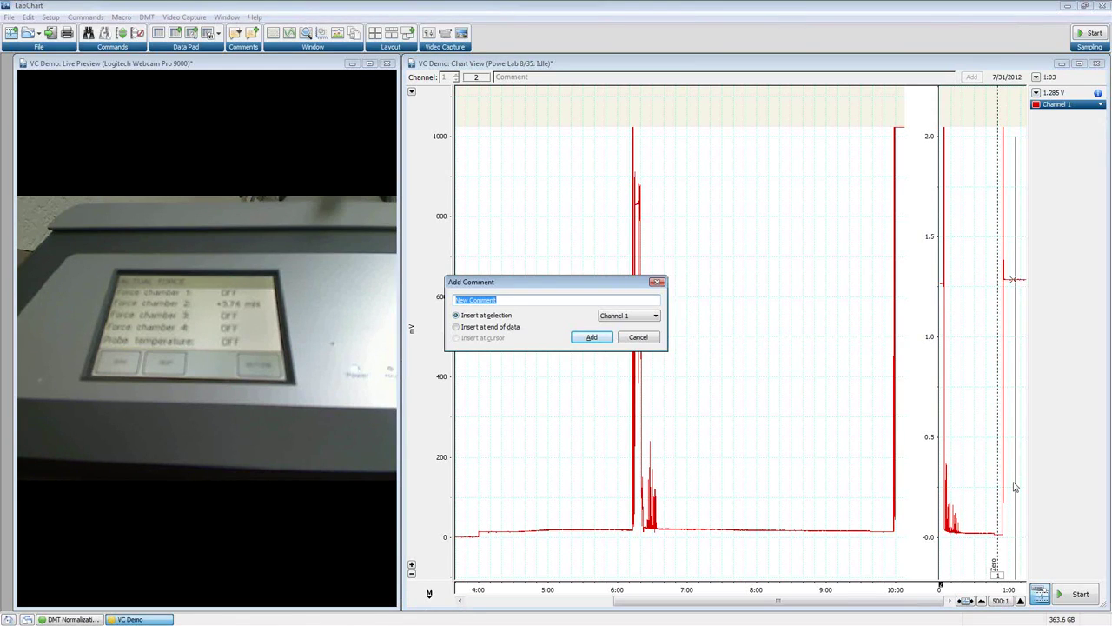
{"action": "type", "text": "9"}
{"action": "left_click", "coordinate": [592, 336]}
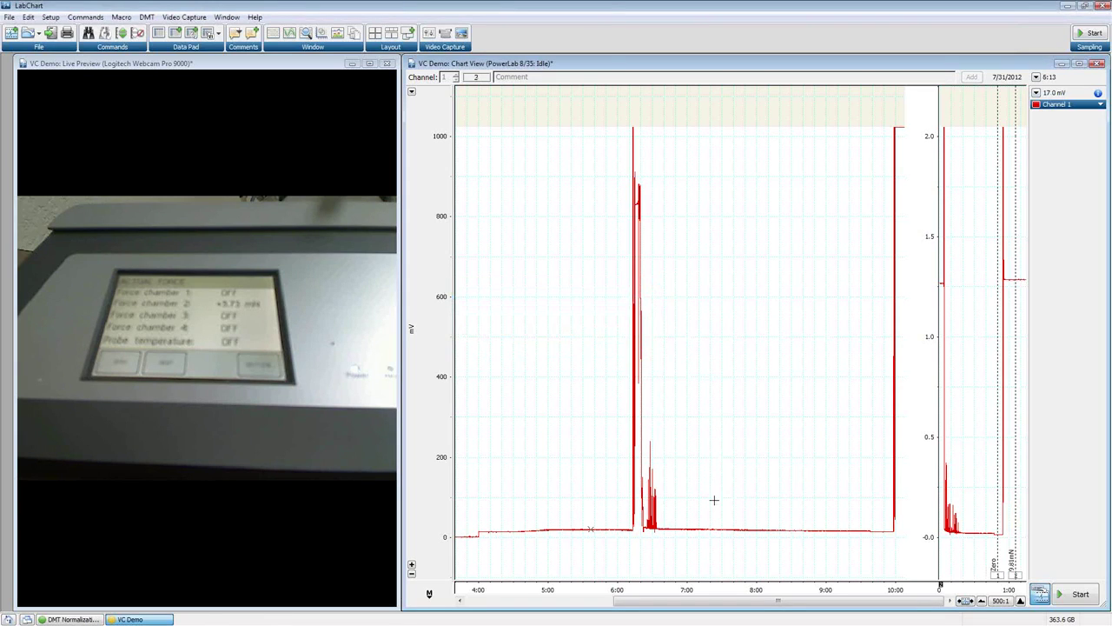
Step: Zoom in horizontally, select from the Zero baseline across the 9.81mN plateau, and show Channel 1's options
{"action": "left_click", "coordinate": [1020, 601]}
{"action": "left_click_drag", "start_coordinate": [852, 600], "coordinate": [950, 606]}
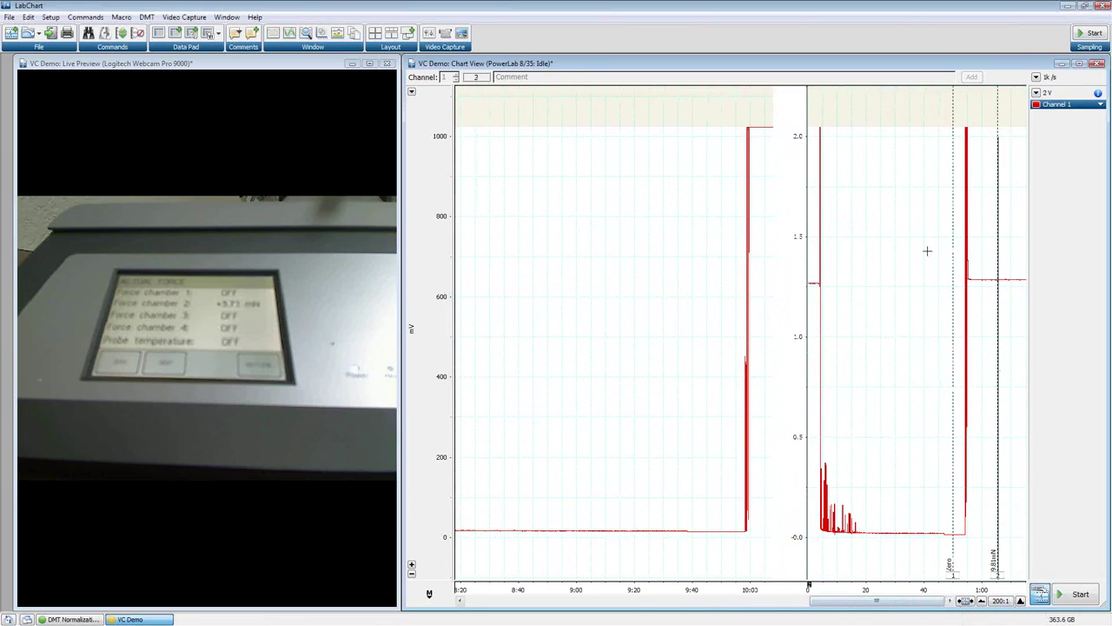
{"action": "mouse_move", "coordinate": [916, 237]}
{"action": "left_mouse_down"}
{"action": "mouse_move", "coordinate": [982, 319]}
{"action": "mouse_move", "coordinate": [1015, 412]}
{"action": "mouse_move", "coordinate": [1013, 546]}
{"action": "left_mouse_up"}
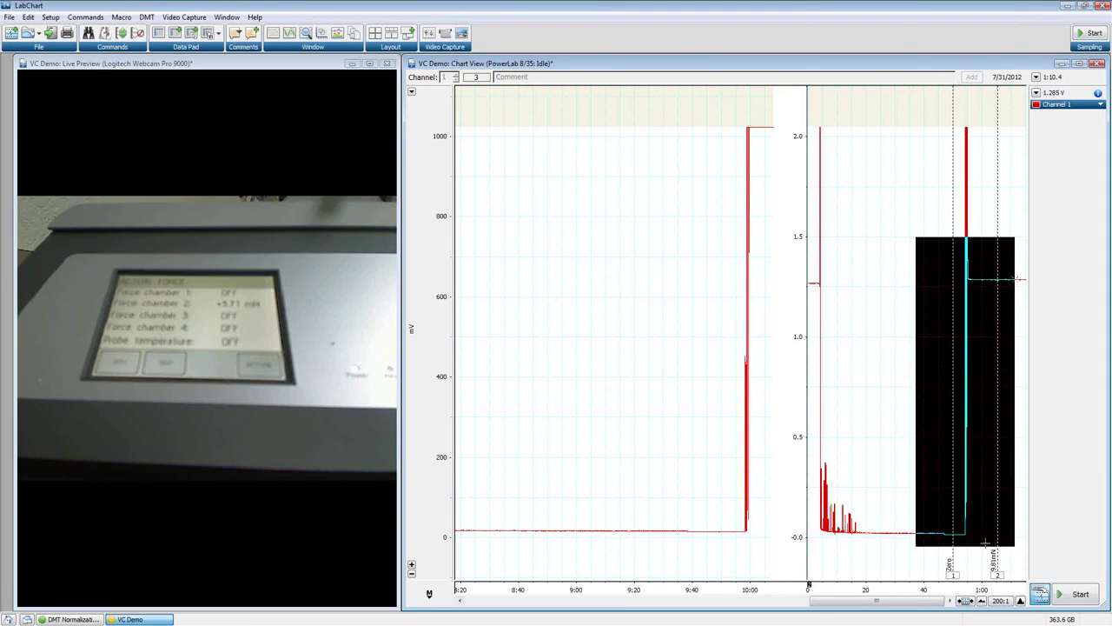
{"action": "left_click", "coordinate": [948, 533]}
{"action": "left_click_drag", "start_coordinate": [948, 534], "coordinate": [1009, 255]}
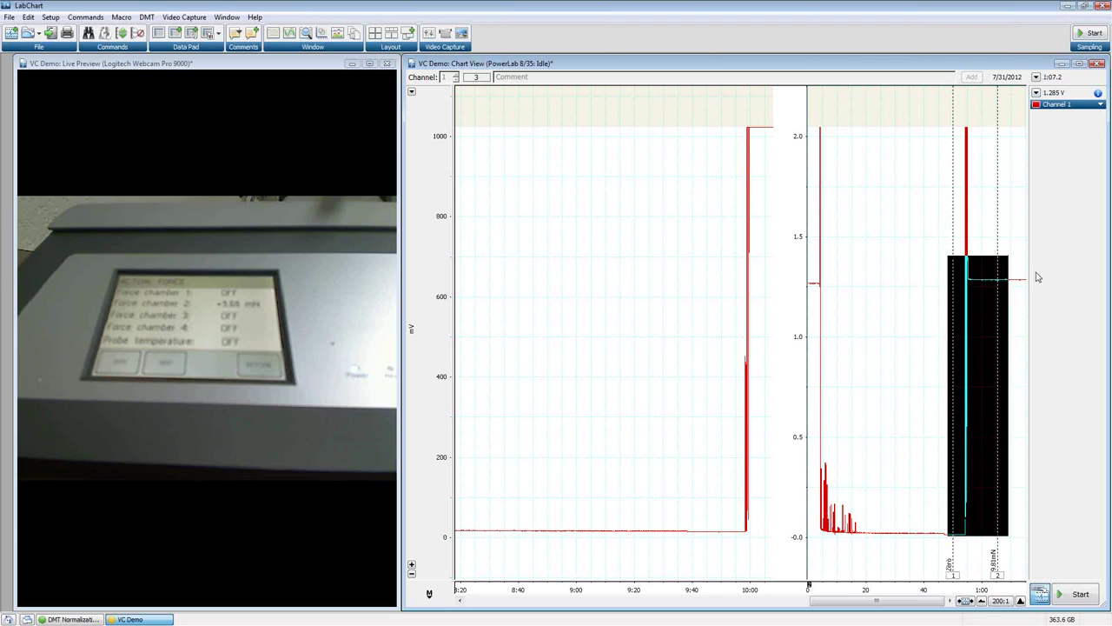
{"action": "left_click", "coordinate": [1075, 106]}
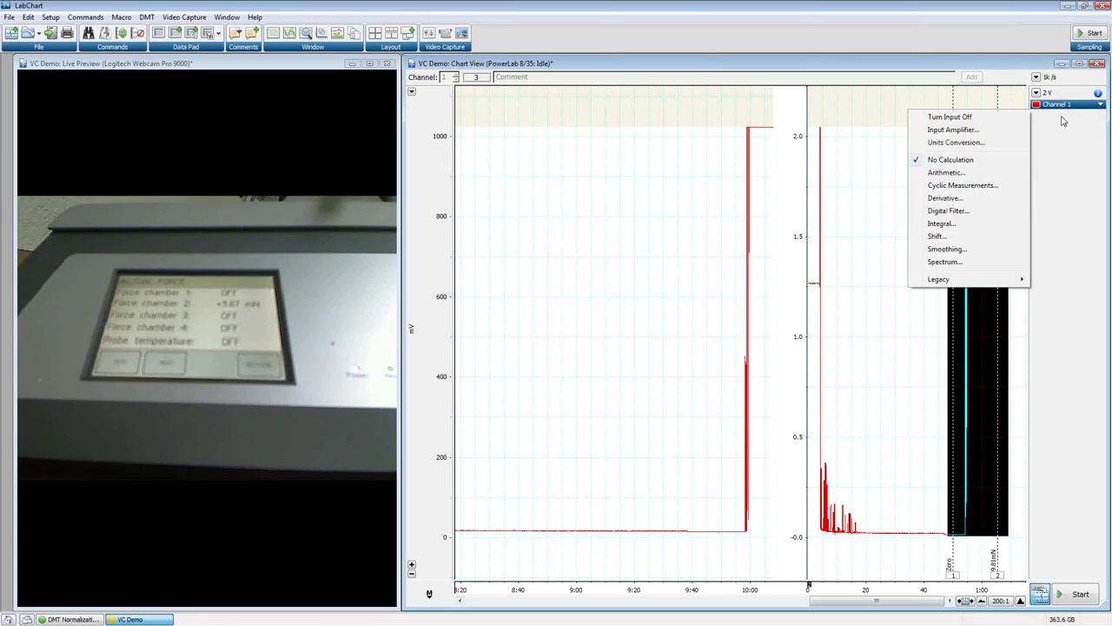
Step: Use Units Conversion to map baseline 0.0148065 V to 0 and plateau 1.28532 V to 9.81 mN
{"action": "left_click", "coordinate": [998, 145]}
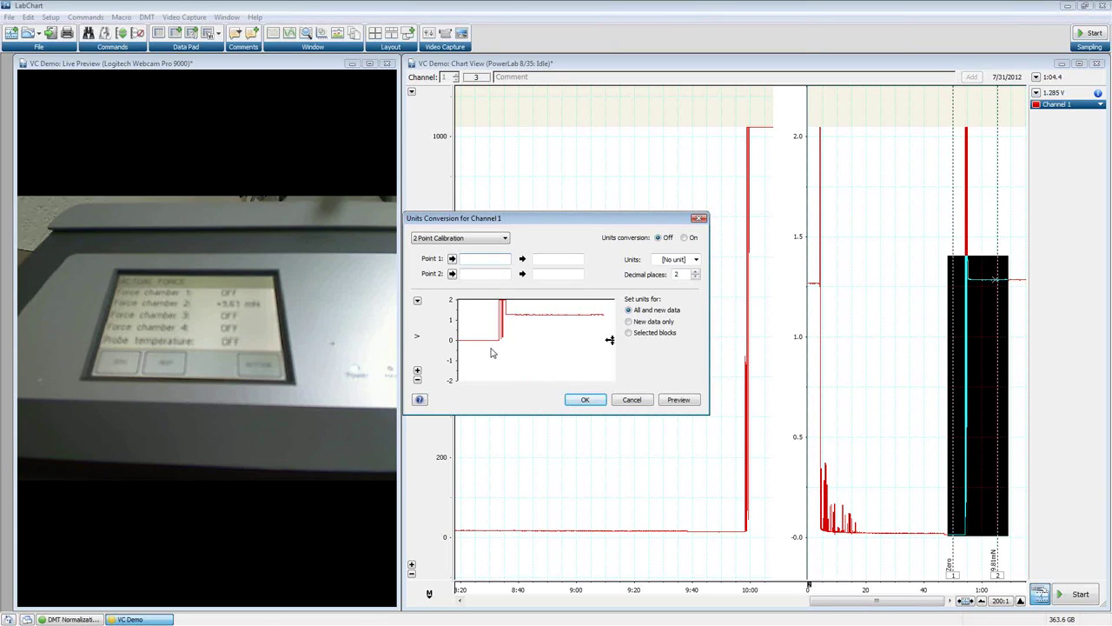
{"action": "left_click_drag", "start_coordinate": [487, 351], "coordinate": [472, 355]}
{"action": "left_click", "coordinate": [452, 258]}
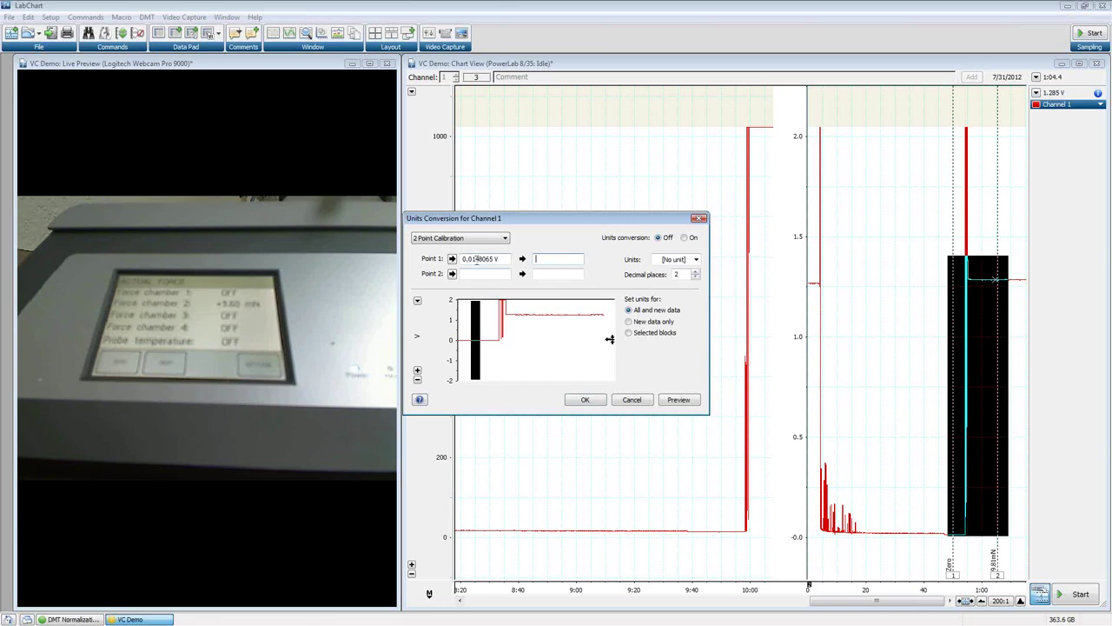
{"action": "type", "text": "0"}
{"action": "left_click_drag", "start_coordinate": [530, 313], "coordinate": [567, 314]}
{"action": "left_click", "coordinate": [452, 273]}
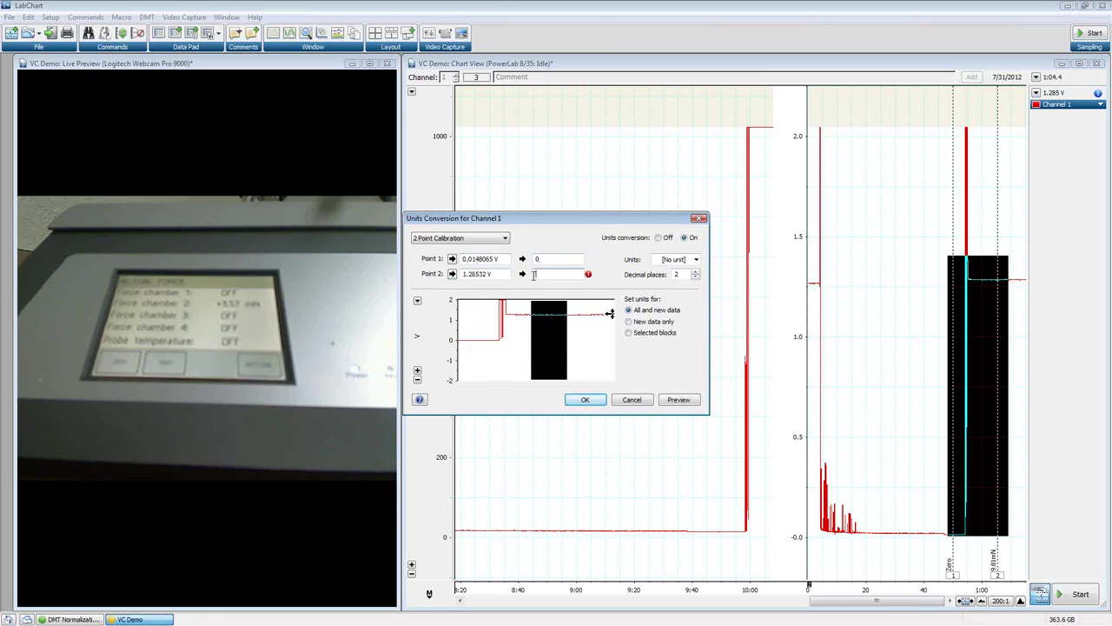
{"action": "left_click", "coordinate": [534, 275]}
{"action": "type", "text": "9.81"}
{"action": "left_click", "coordinate": [696, 260]}
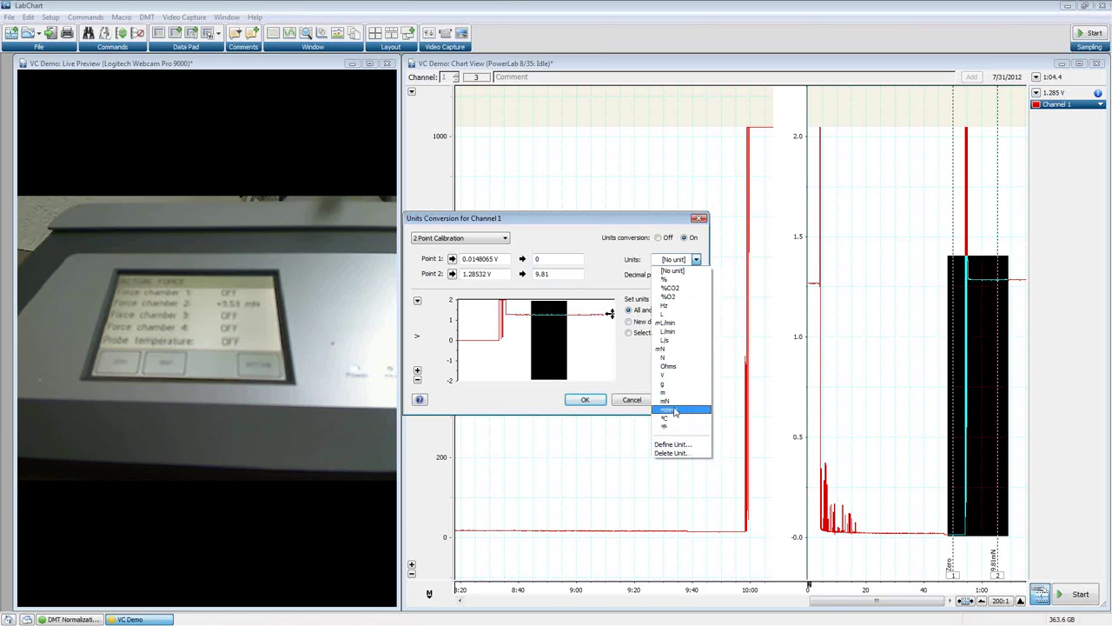
{"action": "left_click", "coordinate": [676, 402]}
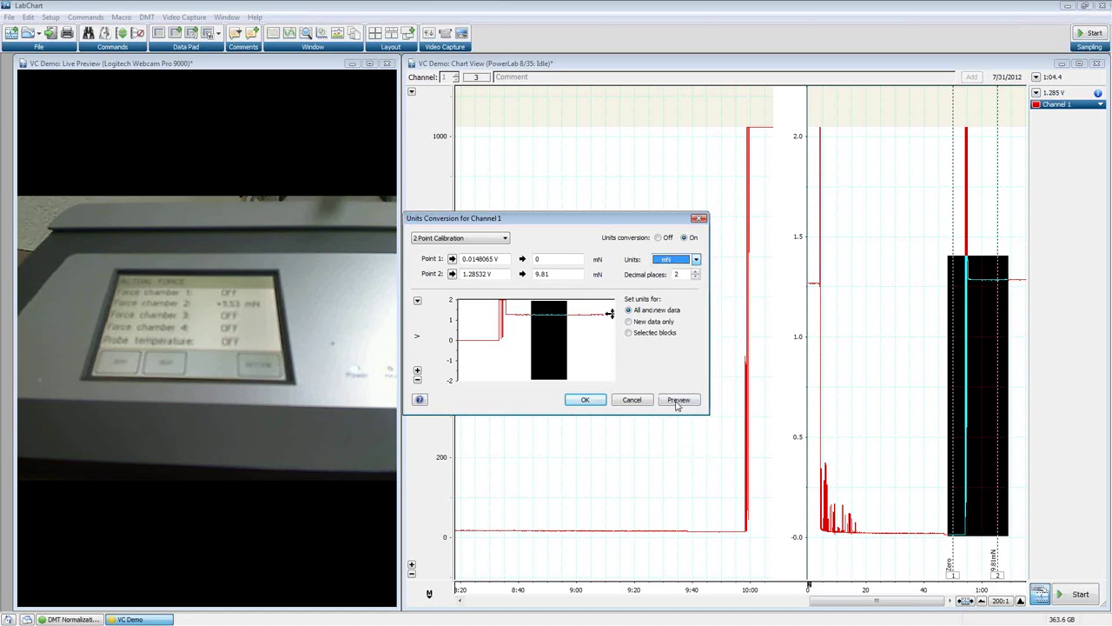
{"action": "left_click", "coordinate": [584, 399]}
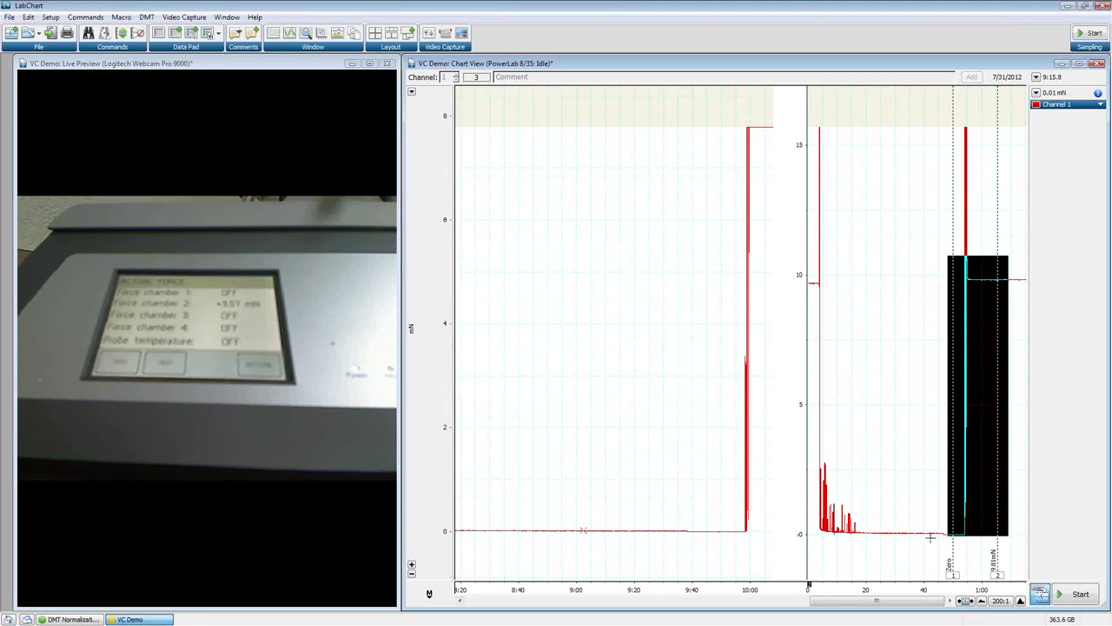
Step: Record a short mN block with a floating value readout, stop, and close the chart view
{"action": "left_click", "coordinate": [1094, 594]}
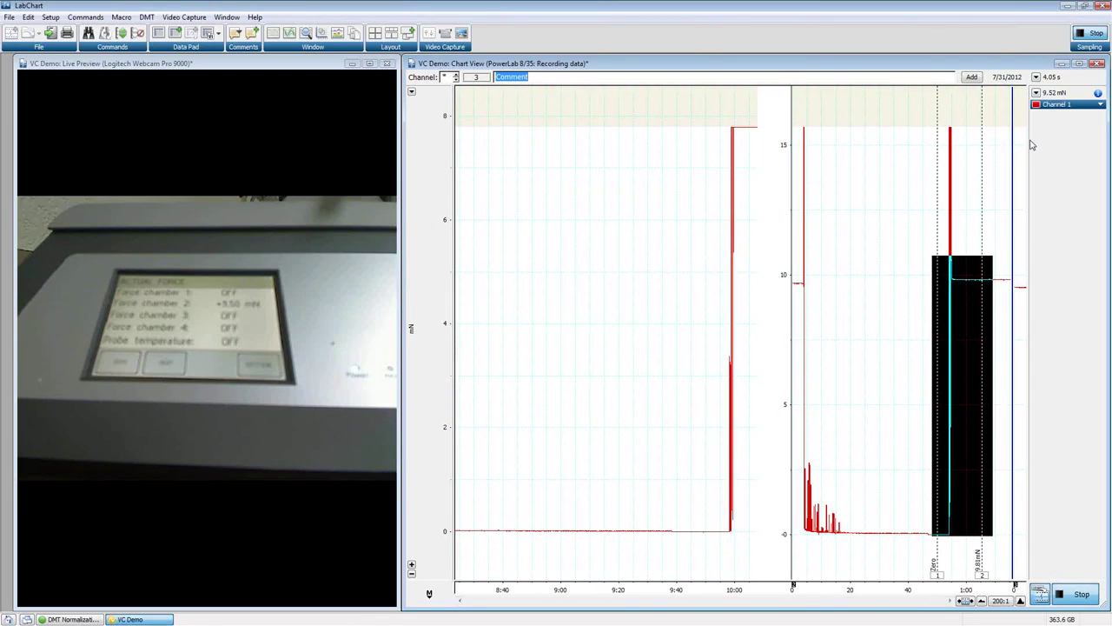
{"action": "left_click_drag", "start_coordinate": [1053, 92], "coordinate": [582, 153]}
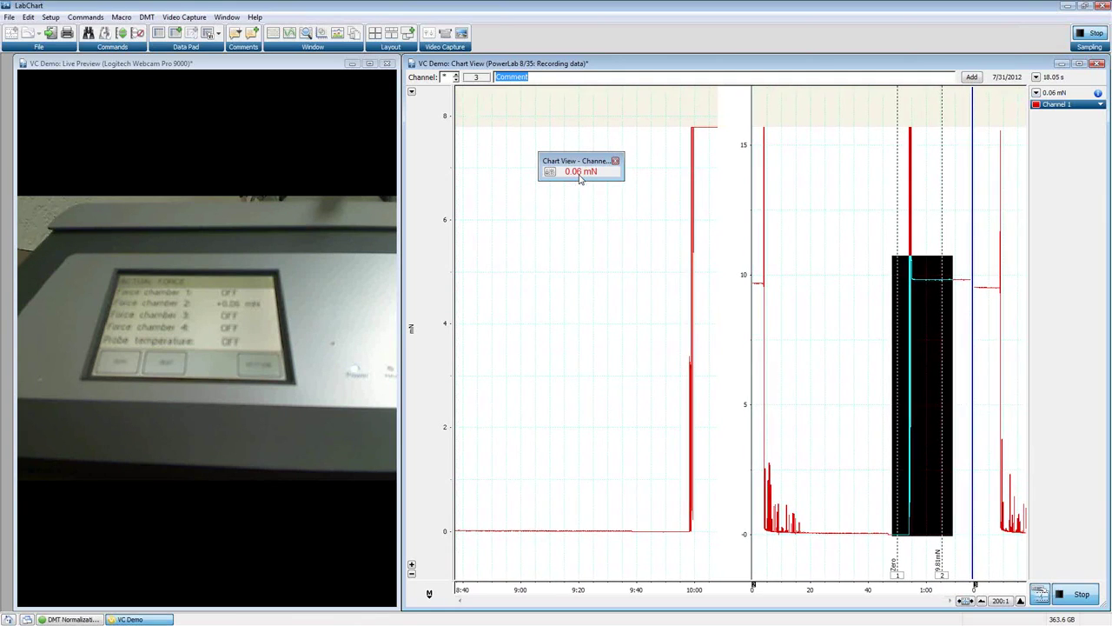
{"action": "left_click", "coordinate": [1082, 594]}
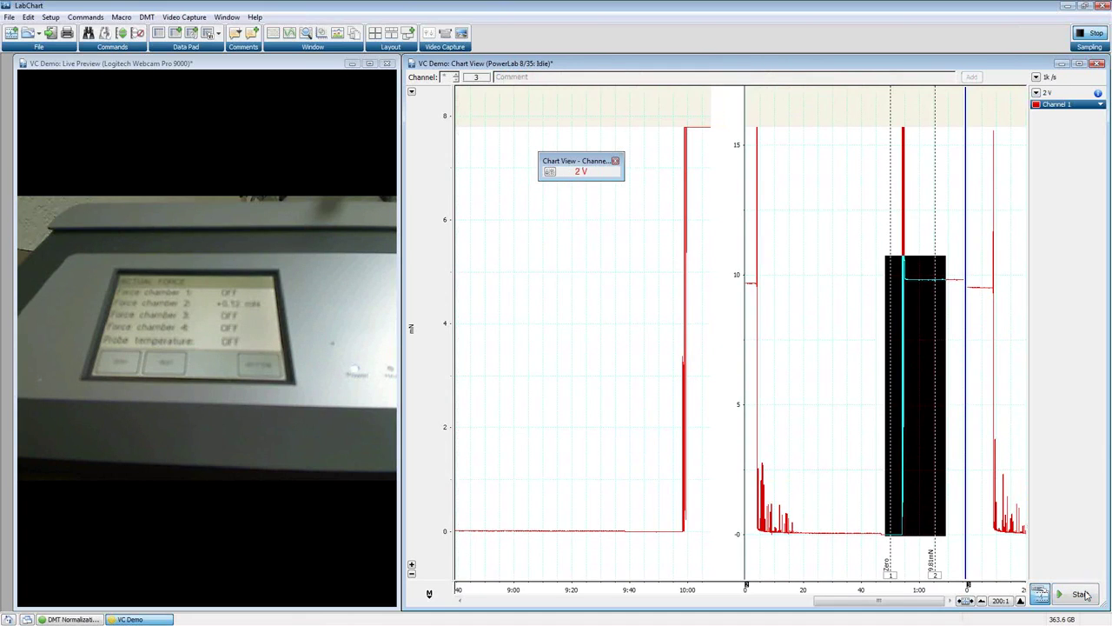
{"action": "left_click", "coordinate": [1099, 64]}
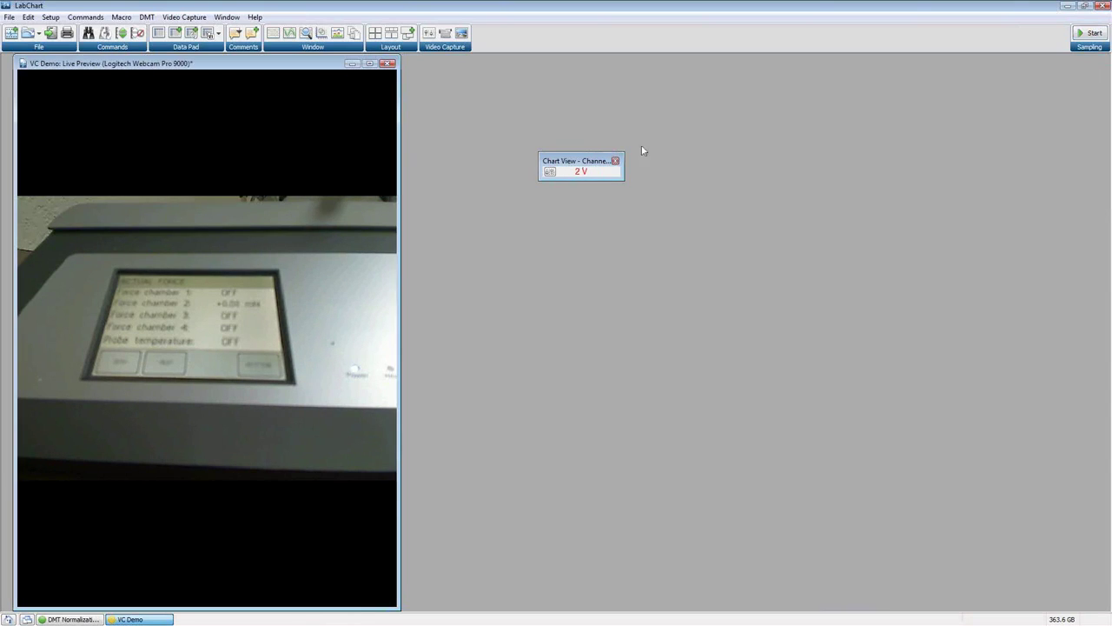
Step: Close VC Demo without saving changes, returning to the DMT Normalization Demo
{"action": "left_click", "coordinate": [387, 65]}
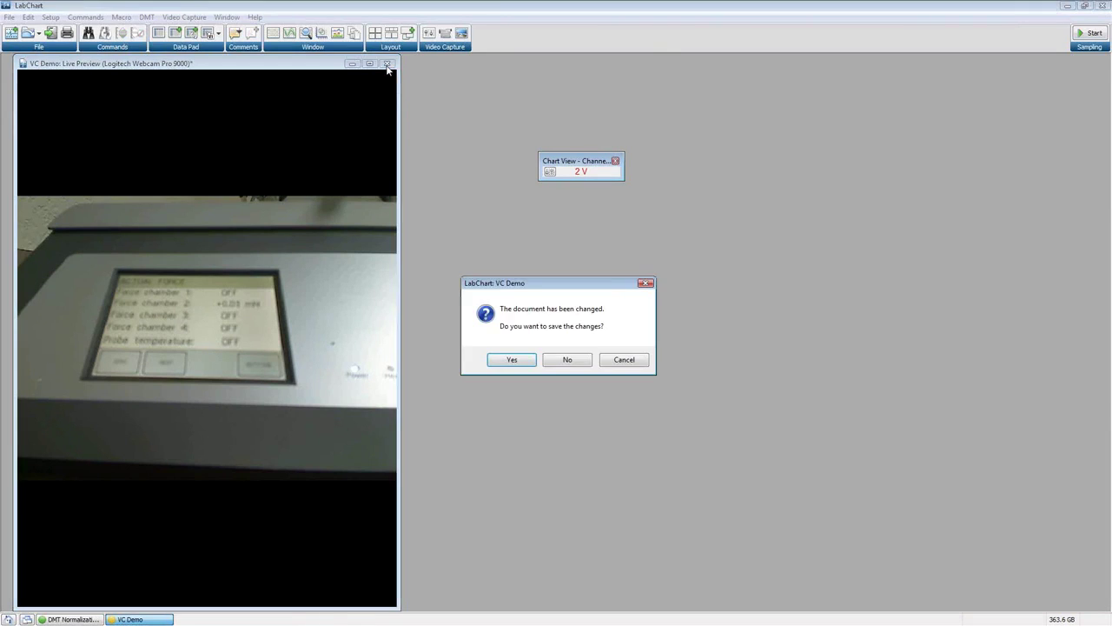
{"action": "left_click", "coordinate": [551, 360]}
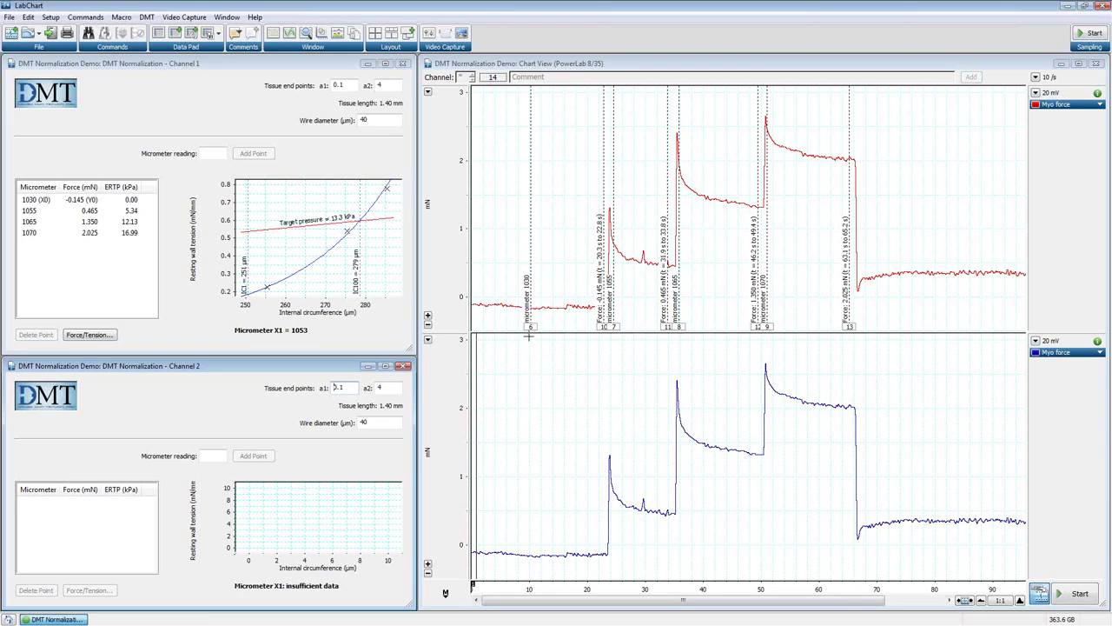
Step: Open DMT Normalization Settings (eyepiece 0.36, 13.3 kPa, IC1/IC100 0.9) and move the dialog up-left
{"action": "left_click", "coordinate": [532, 461]}
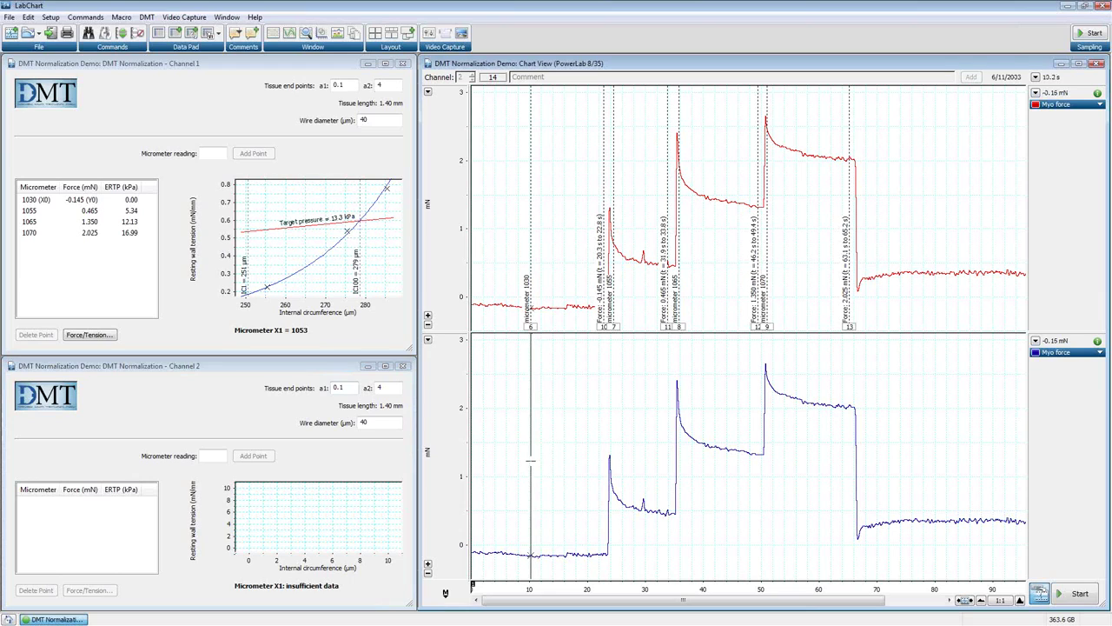
{"action": "left_click", "coordinate": [150, 18]}
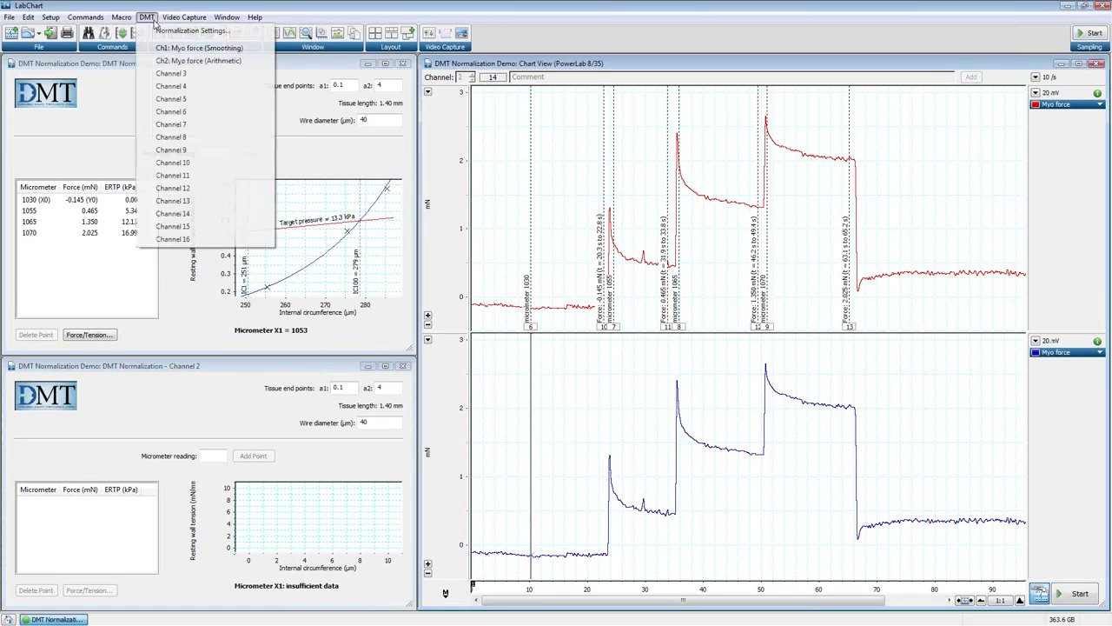
{"action": "left_click", "coordinate": [153, 19]}
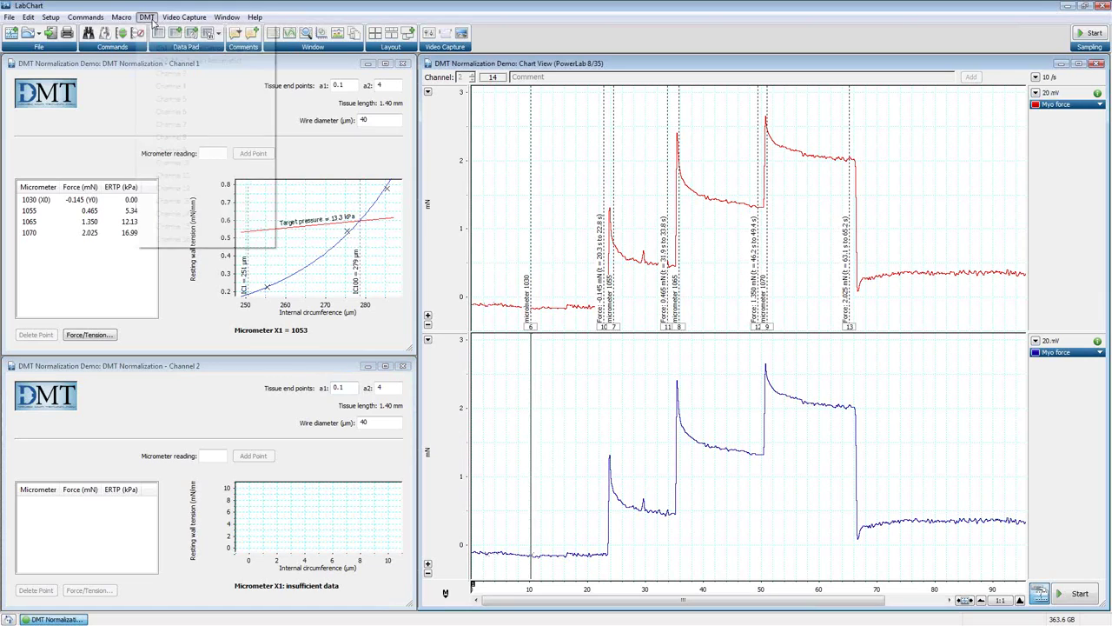
{"action": "left_click", "coordinate": [153, 19]}
{"action": "left_click", "coordinate": [158, 27]}
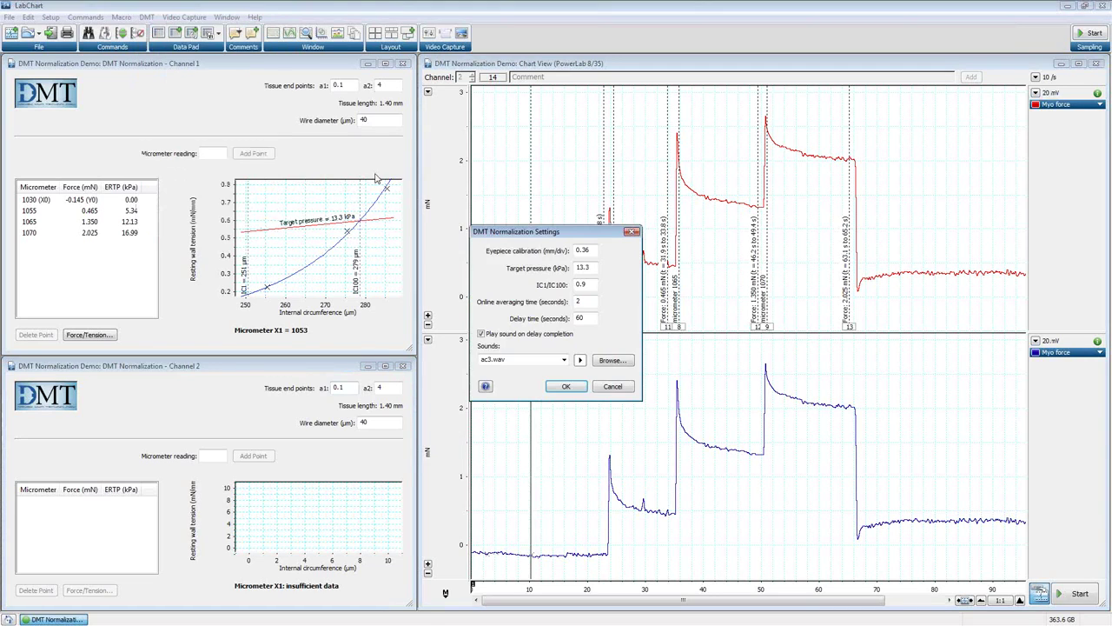
{"action": "left_click_drag", "start_coordinate": [528, 235], "coordinate": [490, 145]}
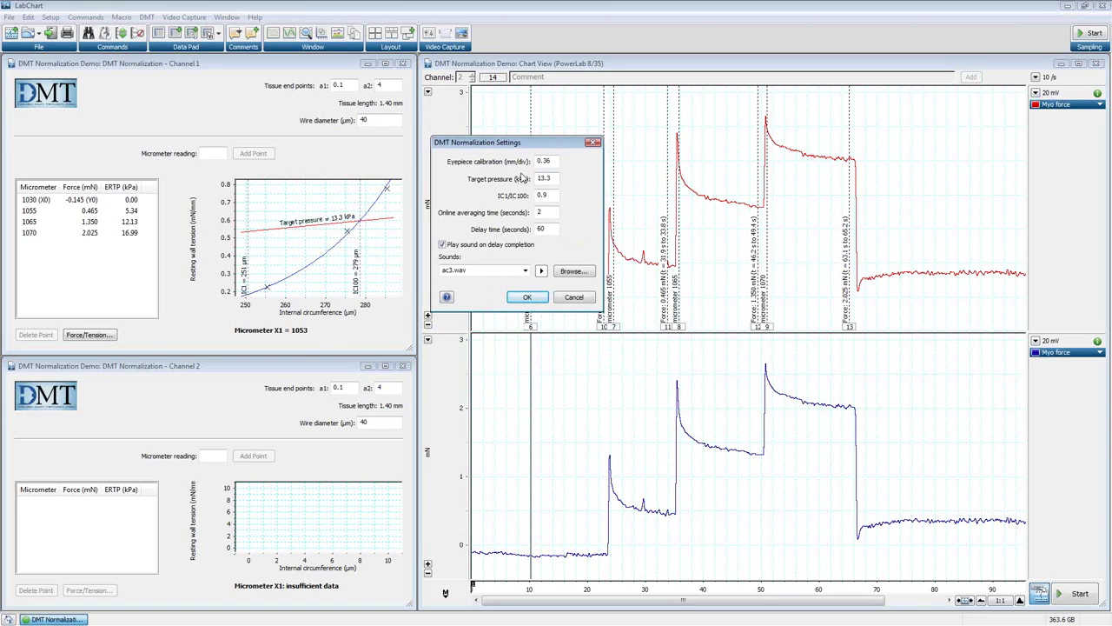
{"action": "key", "text": "Tab"}
{"action": "key", "text": "Tab"}
{"action": "key", "text": "Tab"}
Step: Accept the unchanged settings (IC1/IC100 0.9, 13.3 kPa, 60 s delay) with OK
{"action": "left_click", "coordinate": [526, 299]}
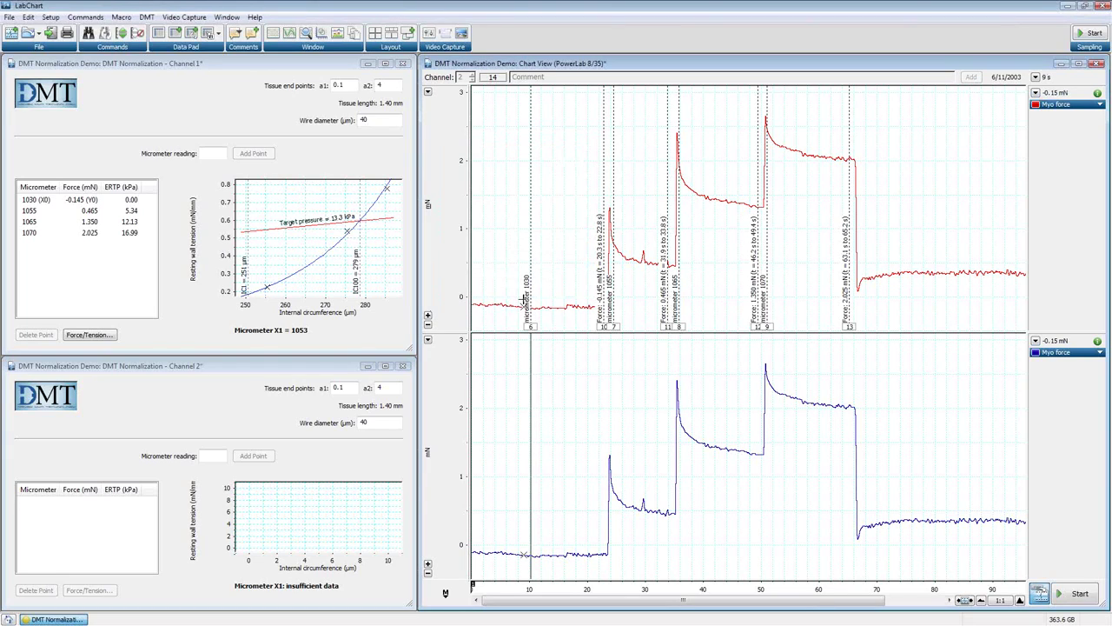
{"action": "left_click", "coordinate": [220, 78]}
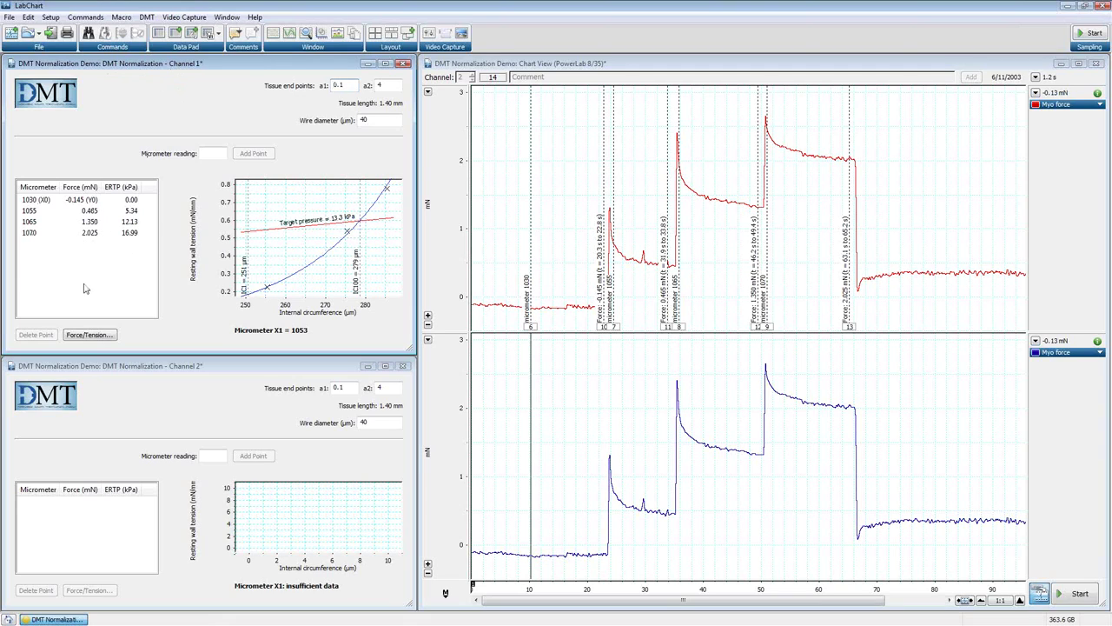
{"action": "key", "text": "Tab"}
{"action": "key", "text": "Tab"}
{"action": "key", "text": "Tab"}
{"action": "left_click", "coordinate": [345, 388]}
{"action": "double_click", "coordinate": [345, 387]}
{"action": "key", "text": "Tab"}
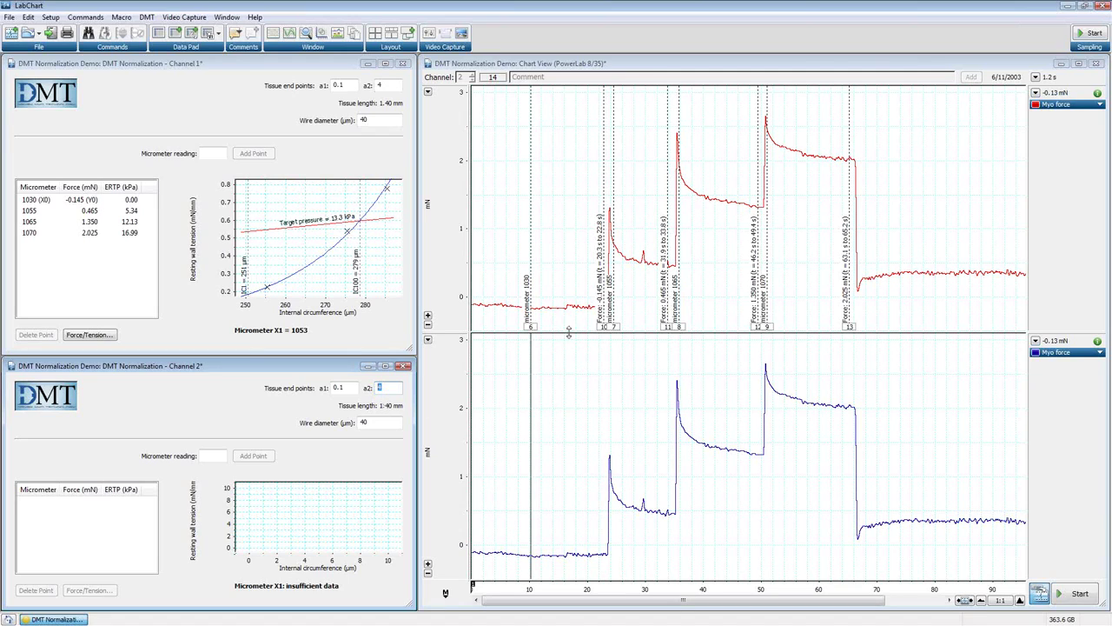
{"action": "left_click", "coordinate": [535, 306]}
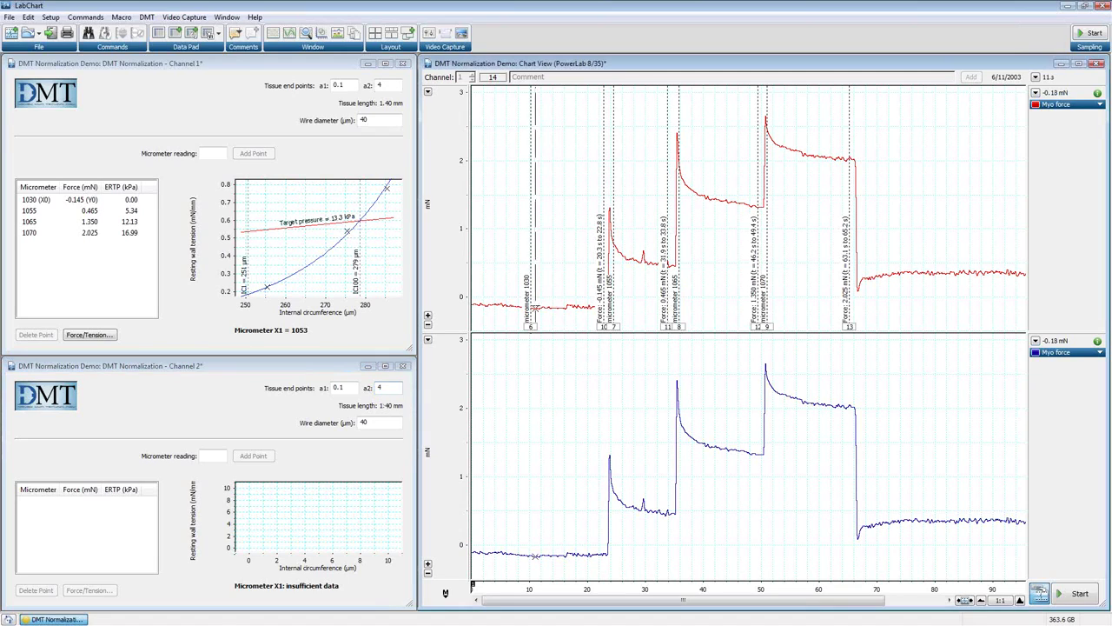
Step: Type 1030 as Channel 2's micrometer reading, dismiss the no-data warning, and select the 10–20 s baseline
{"action": "left_click", "coordinate": [48, 201]}
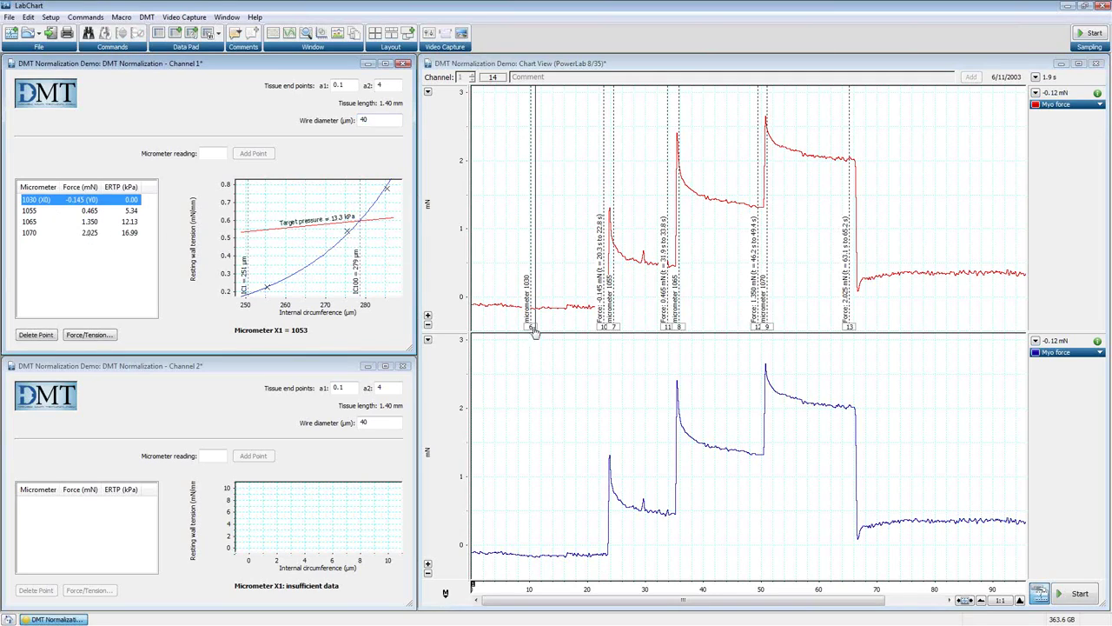
{"action": "left_click", "coordinate": [529, 454]}
{"action": "left_click", "coordinate": [529, 454]}
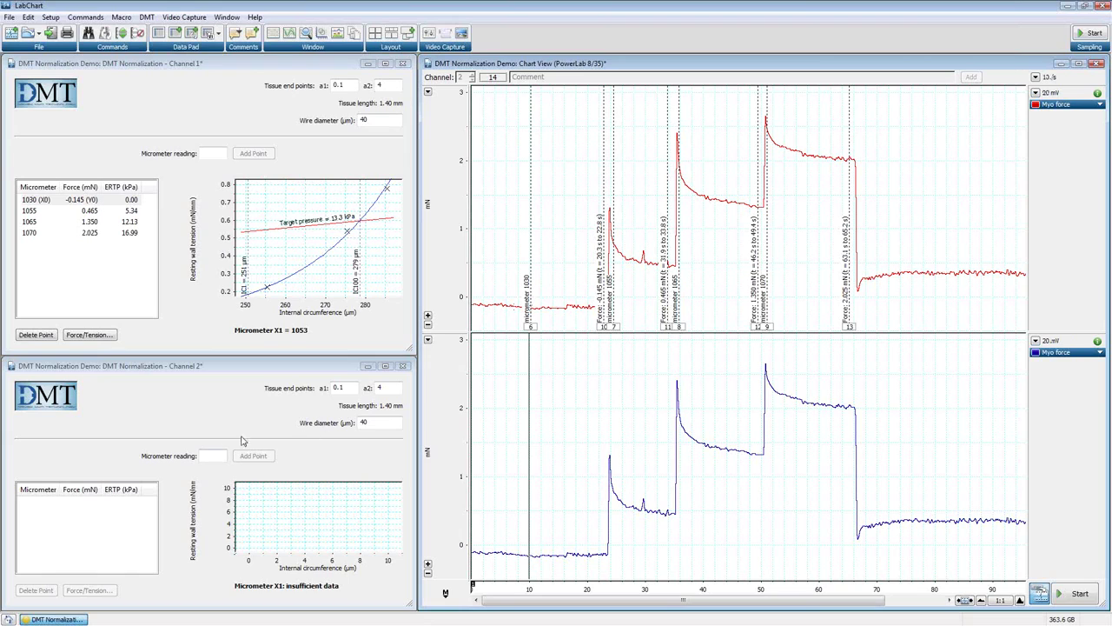
{"action": "left_click", "coordinate": [206, 455]}
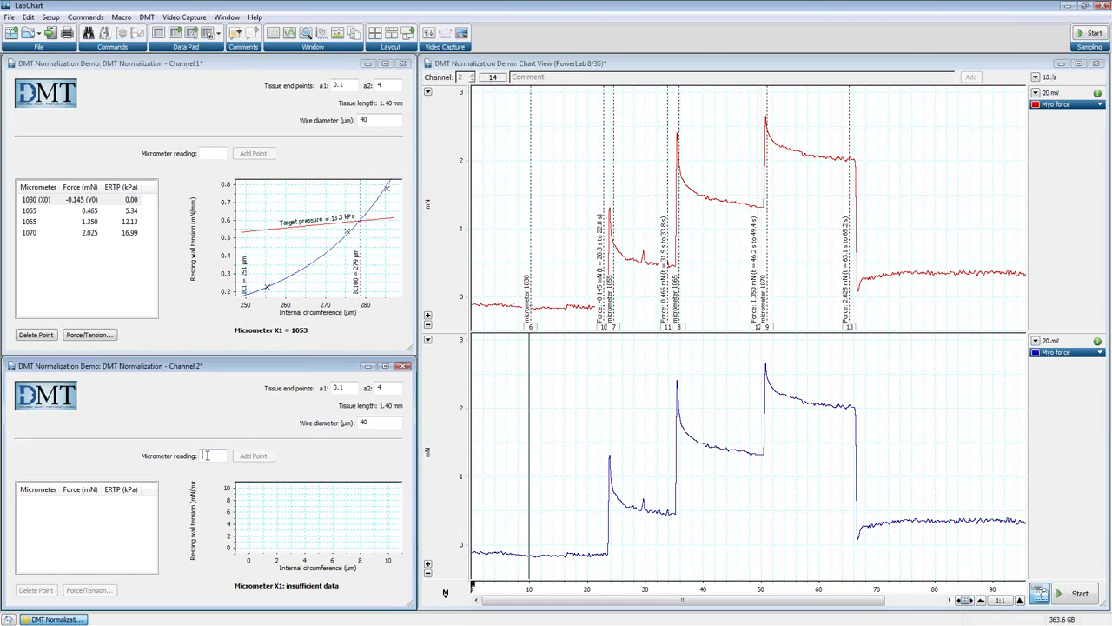
{"action": "type", "text": "1030"}
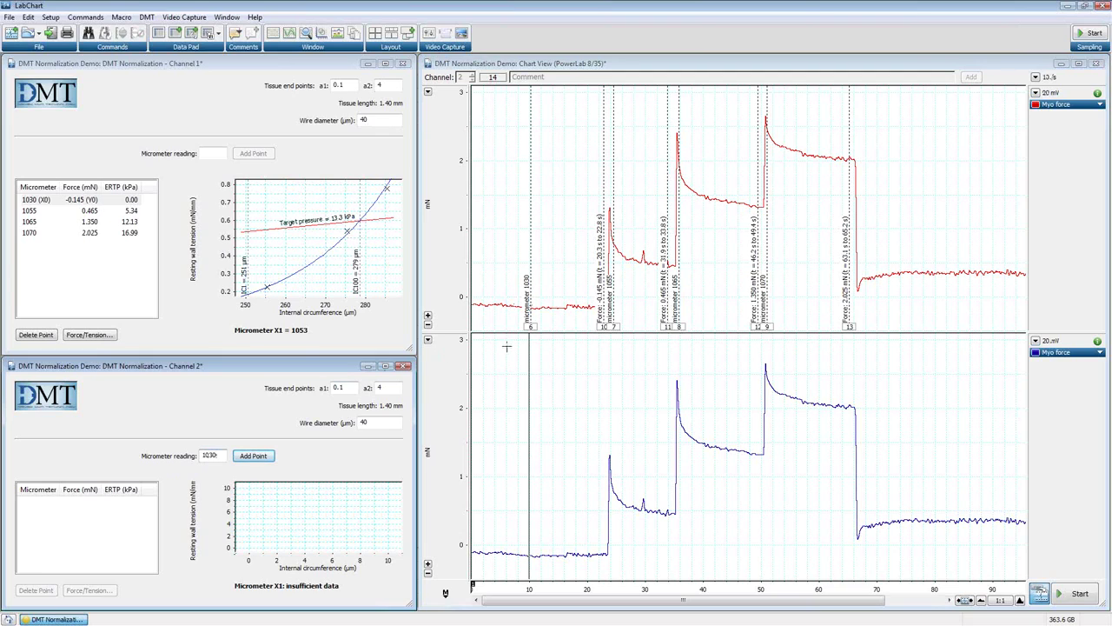
{"action": "left_click", "coordinate": [253, 455]}
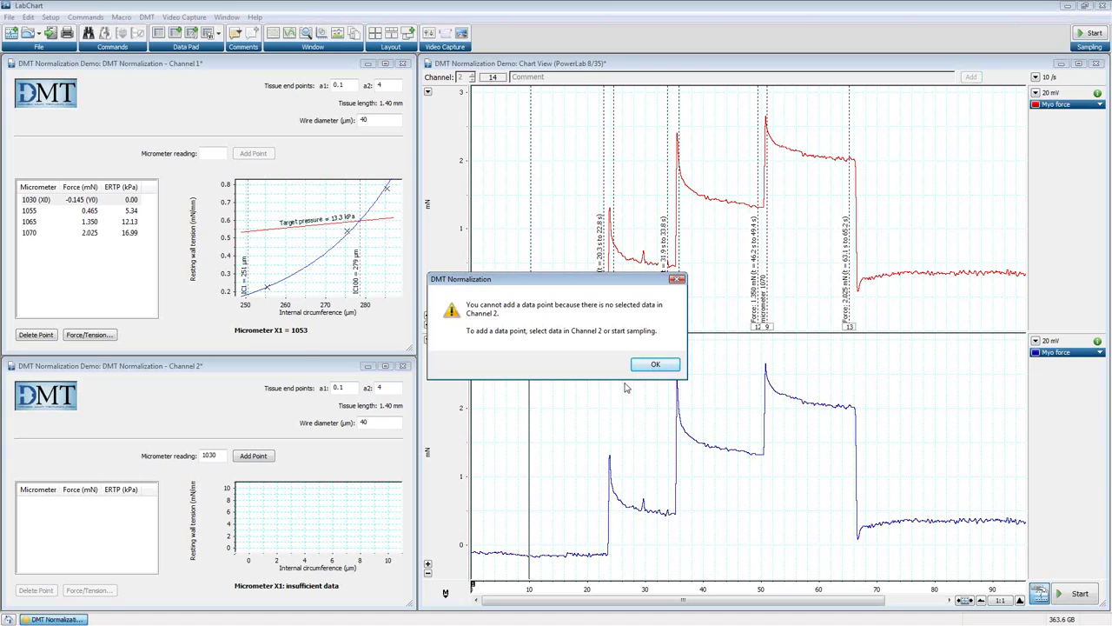
{"action": "left_click", "coordinate": [656, 365]}
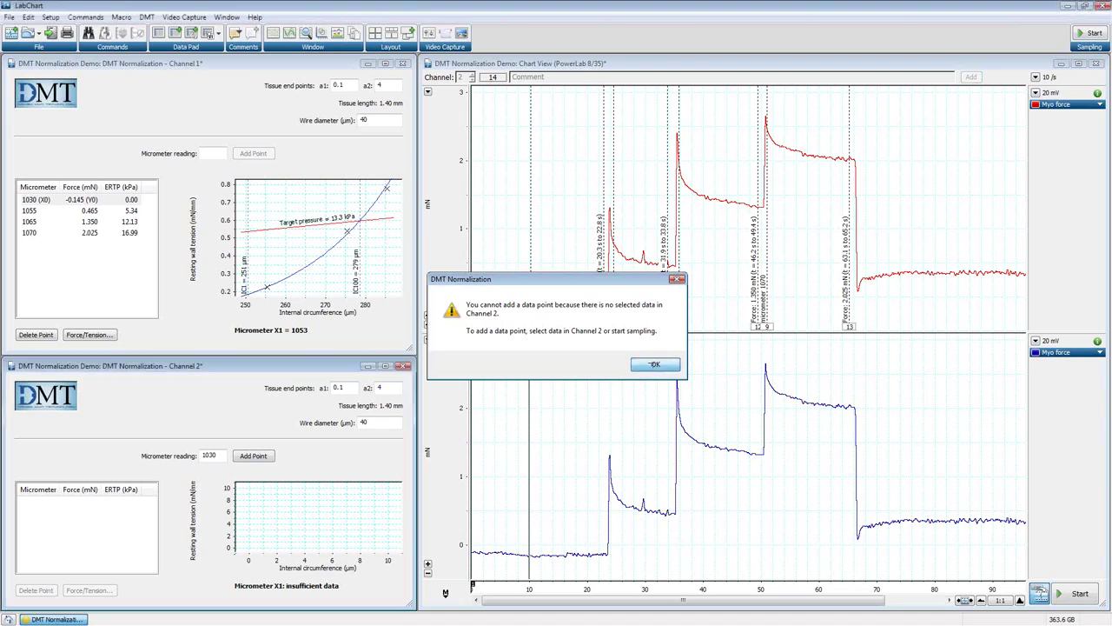
{"action": "left_click_drag", "start_coordinate": [529, 347], "coordinate": [608, 434]}
Step: Add Channel 2's 1030 baseline point, then a 1055 point from the 24–34 s trace
{"action": "left_click", "coordinate": [257, 456]}
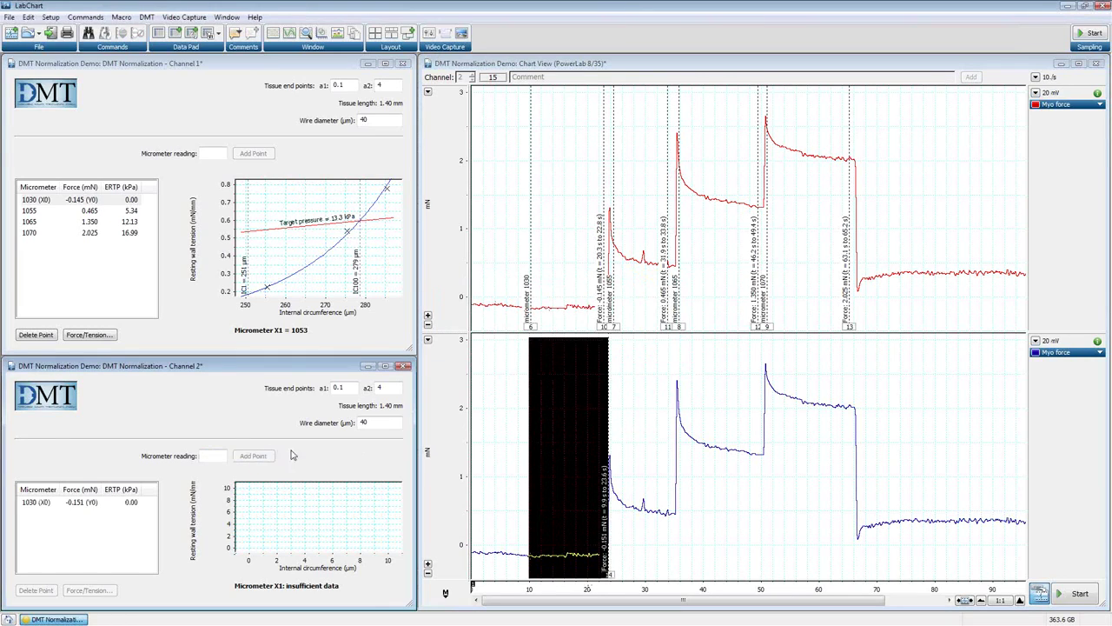
{"action": "left_click", "coordinate": [567, 507]}
{"action": "left_click_drag", "start_coordinate": [531, 346], "coordinate": [605, 577]}
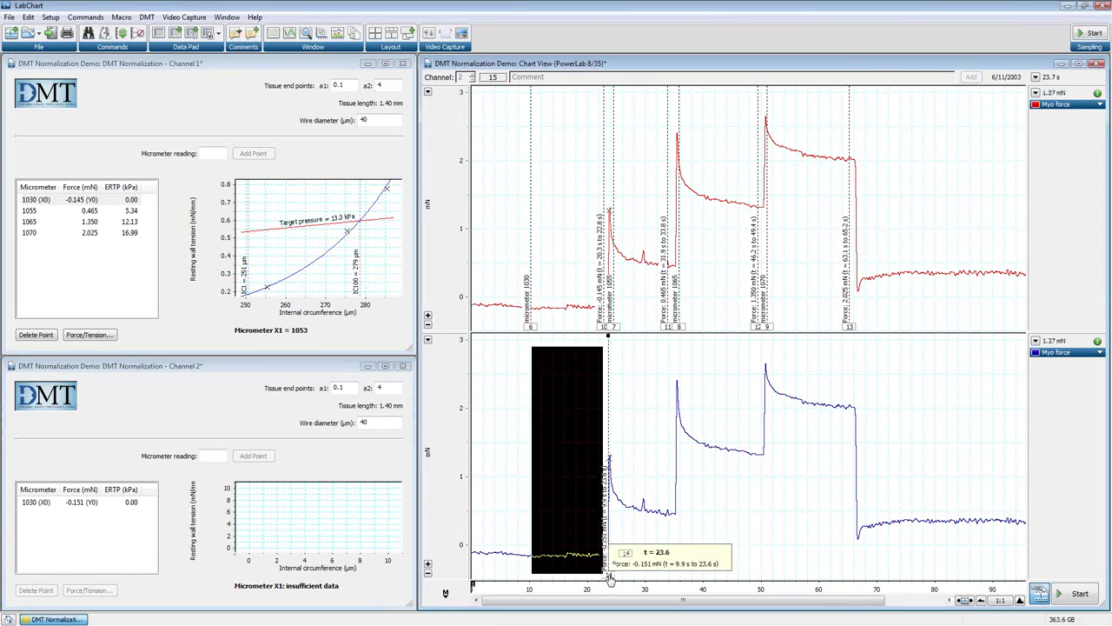
{"action": "left_click_drag", "start_coordinate": [609, 335], "coordinate": [604, 334]}
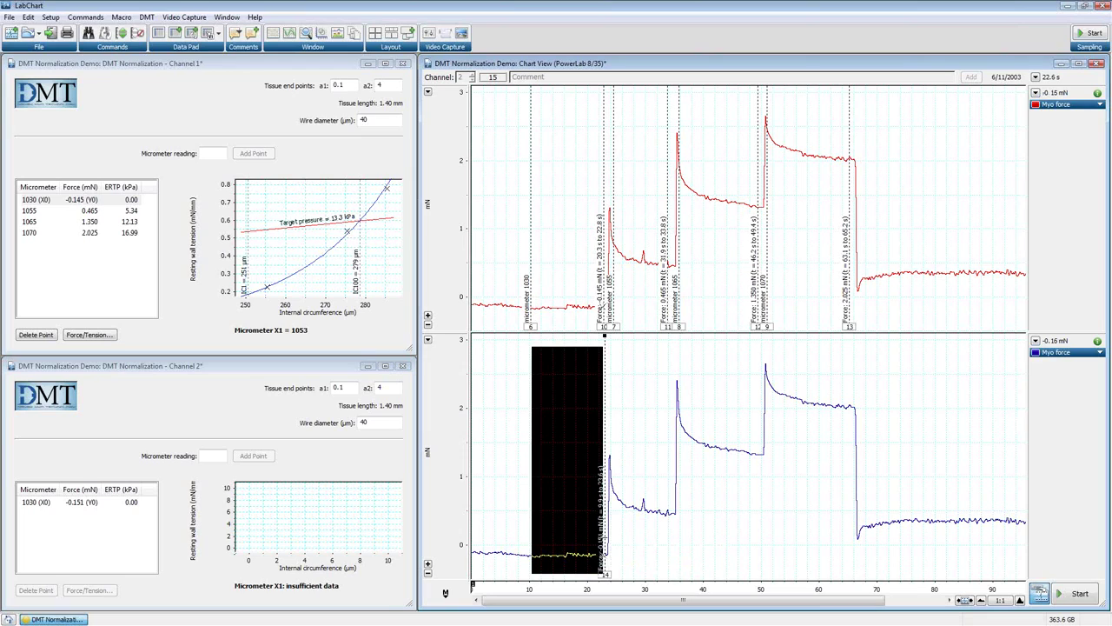
{"action": "left_click", "coordinate": [619, 469]}
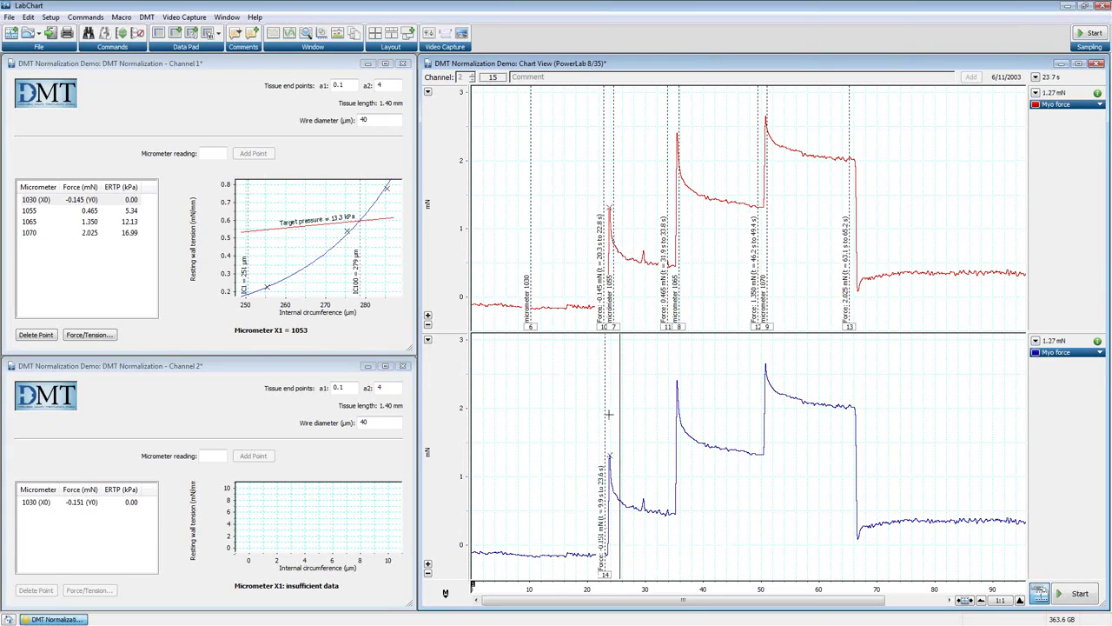
{"action": "mouse_move", "coordinate": [612, 393]}
{"action": "left_mouse_down"}
{"action": "mouse_move", "coordinate": [621, 462]}
{"action": "mouse_move", "coordinate": [670, 548]}
{"action": "left_mouse_up"}
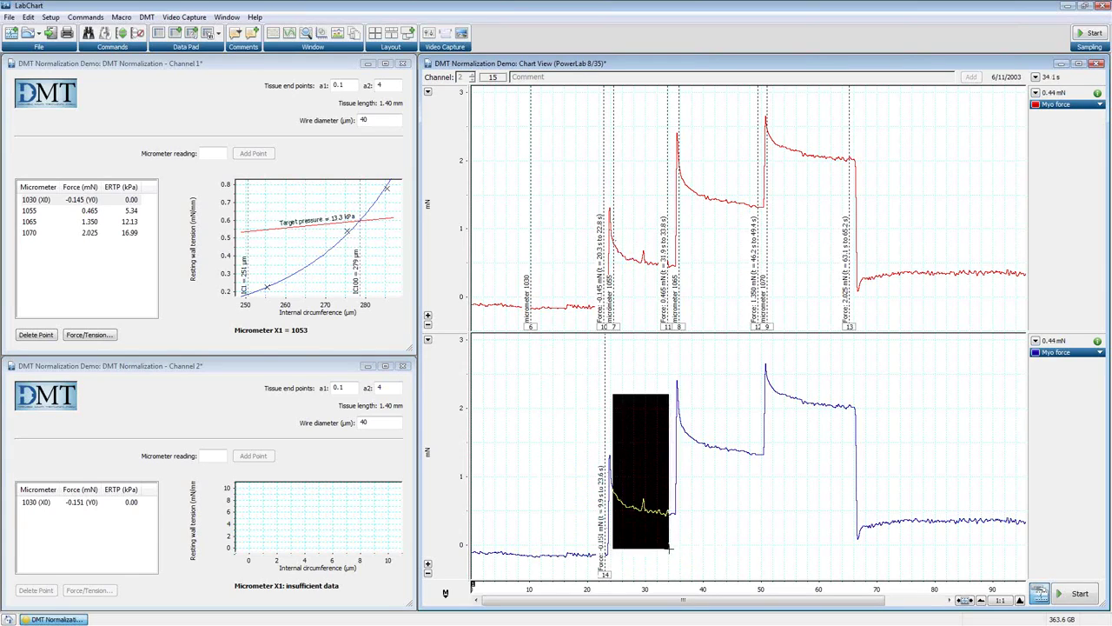
{"action": "left_click", "coordinate": [209, 453]}
{"action": "type", "text": "1055"}
{"action": "key", "text": "Return"}
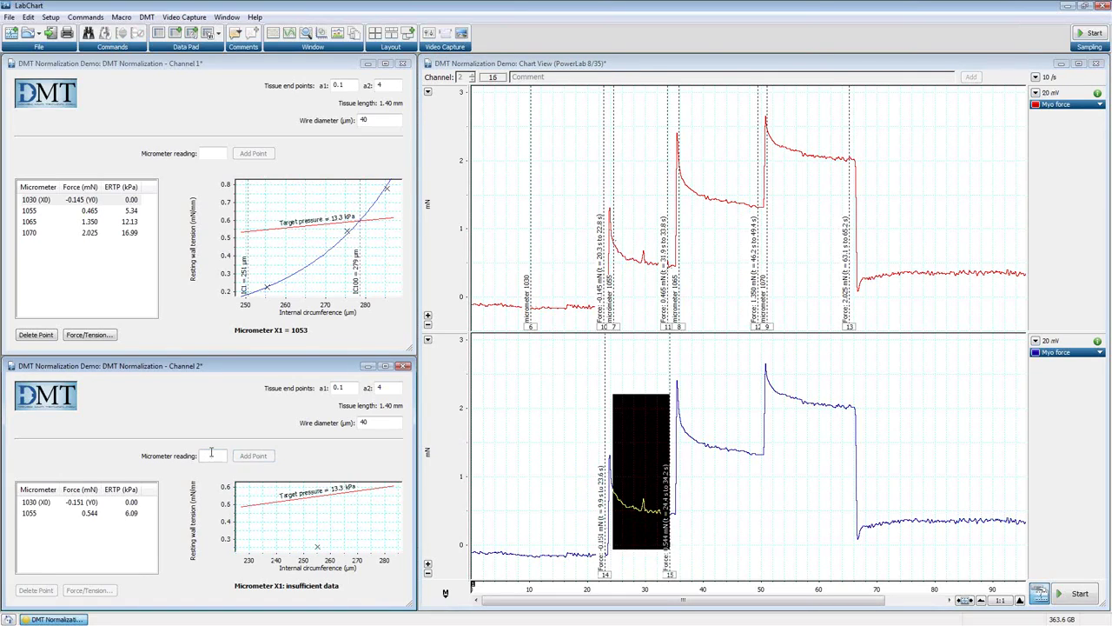
Step: Add Channel 2 points 1065 (37–50 s) and 1070 (51–66 s), giving Micrometer X1 = 1052
{"action": "left_click_drag", "start_coordinate": [691, 365], "coordinate": [761, 489]}
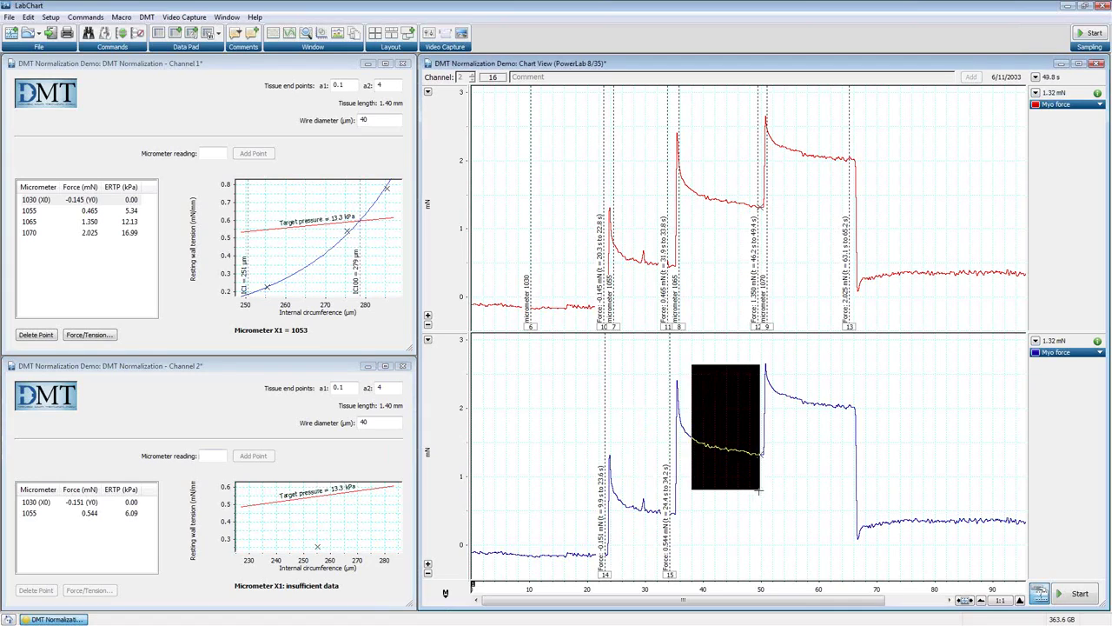
{"action": "left_click", "coordinate": [210, 453]}
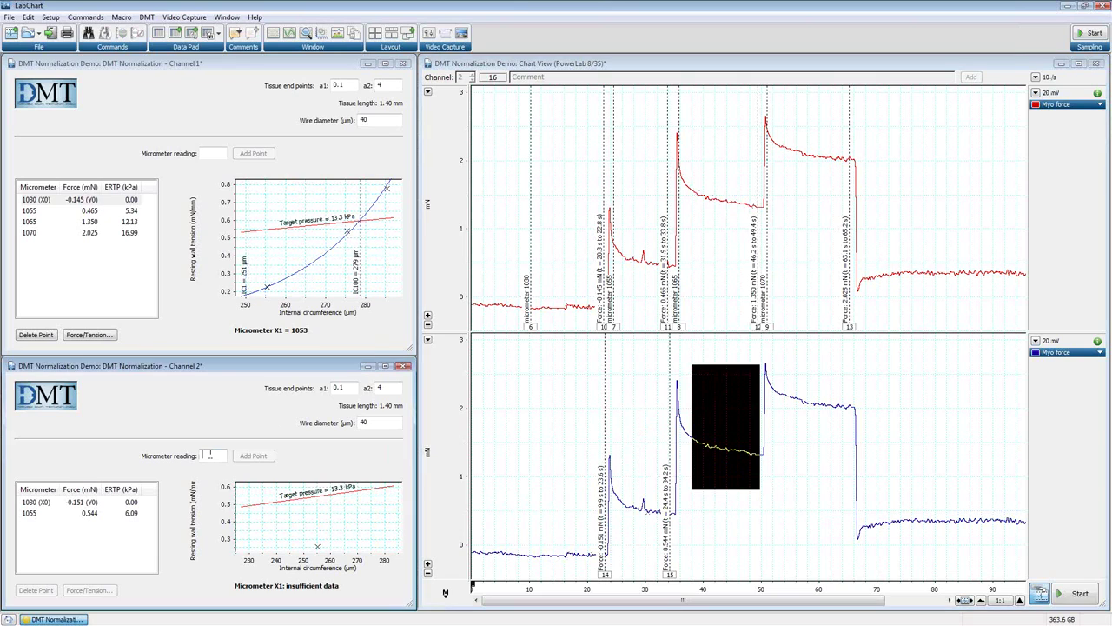
{"action": "type", "text": "1065"}
{"action": "left_click", "coordinate": [252, 456]}
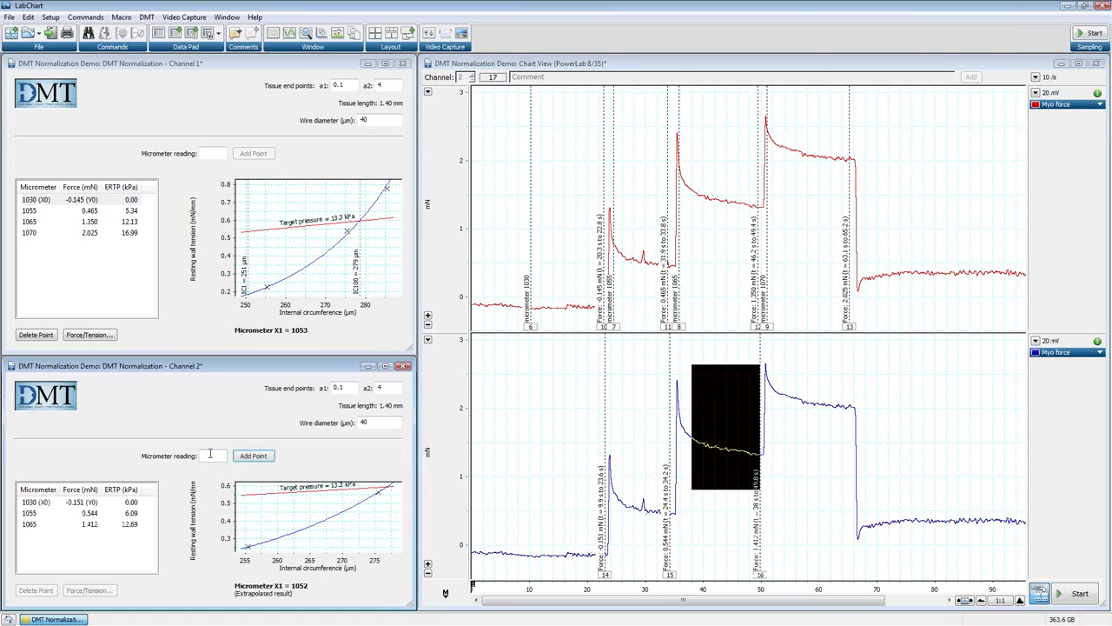
{"action": "left_click_drag", "start_coordinate": [770, 360], "coordinate": [849, 455]}
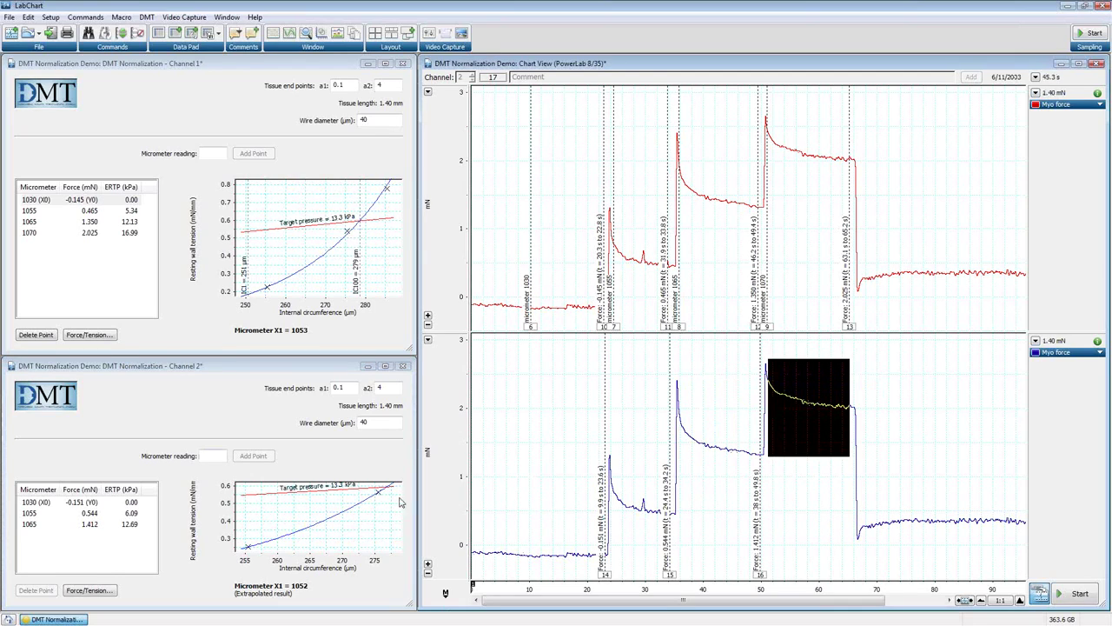
{"action": "left_click", "coordinate": [209, 452]}
{"action": "type", "text": "1070"}
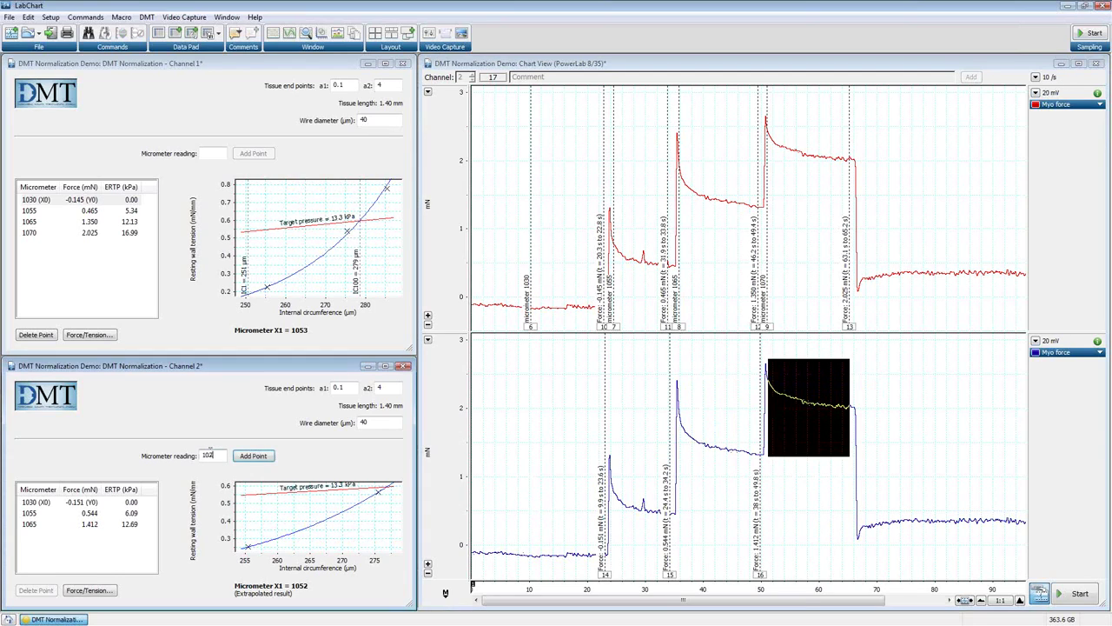
{"action": "key", "text": "Return"}
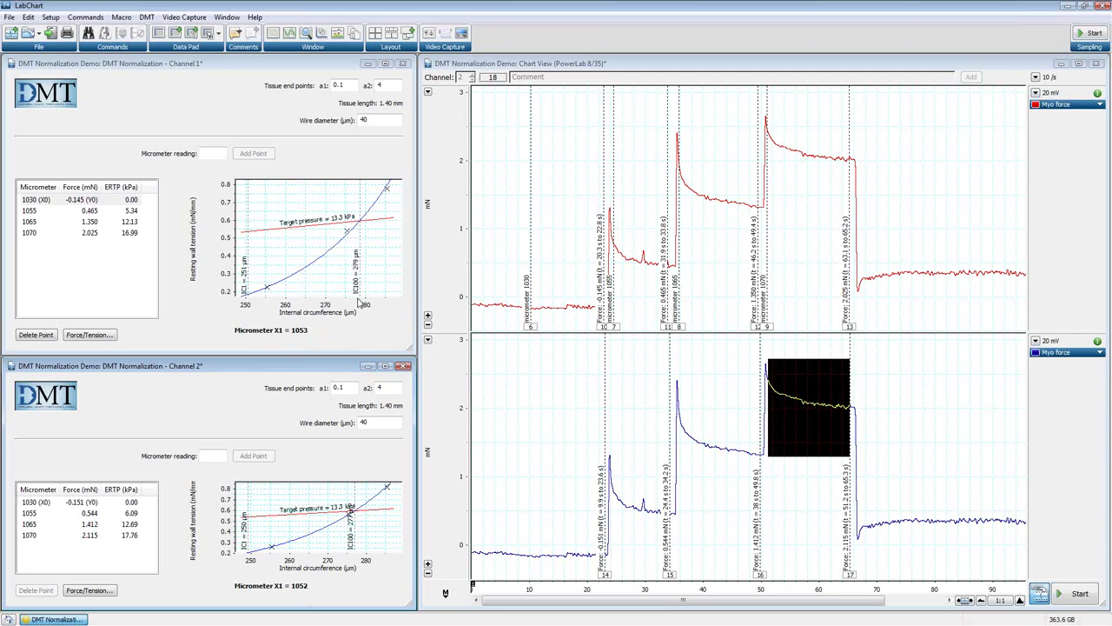
Step: Shorten the Channel 1 panel, close both normalization panels, and discard the chart document unsaved
{"action": "left_click_drag", "start_coordinate": [360, 350], "coordinate": [349, 299]}
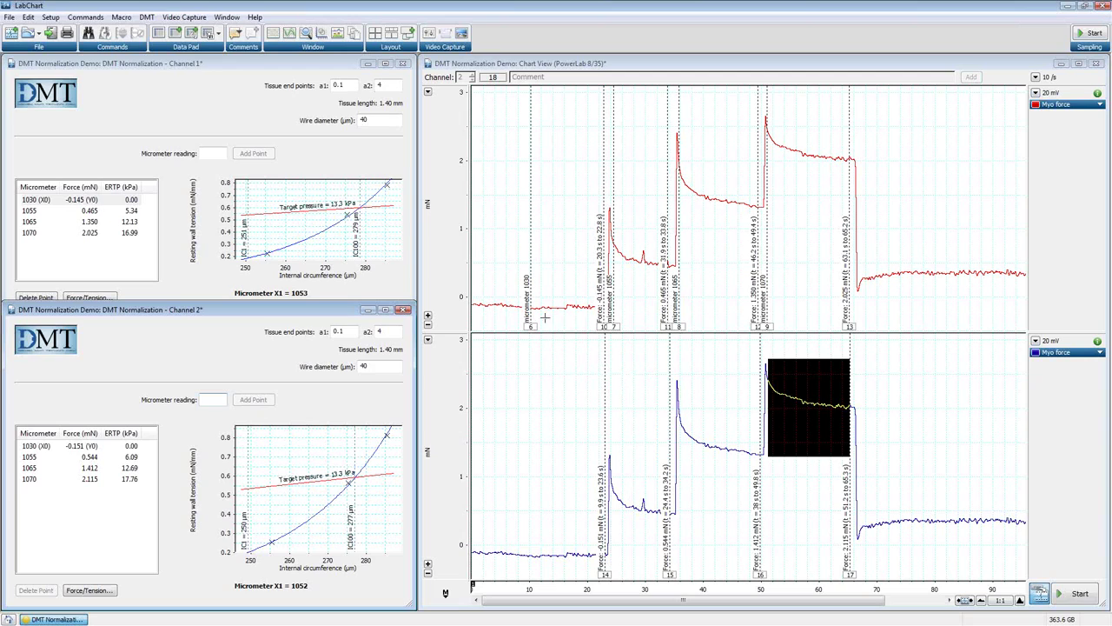
{"action": "left_click", "coordinate": [403, 309]}
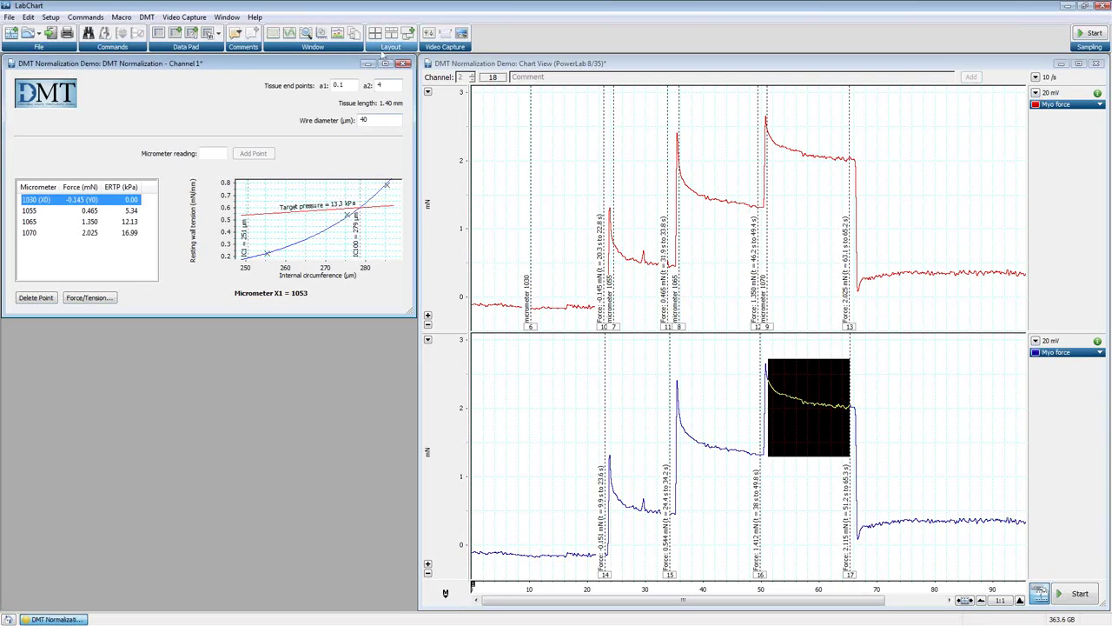
{"action": "left_click", "coordinate": [404, 63]}
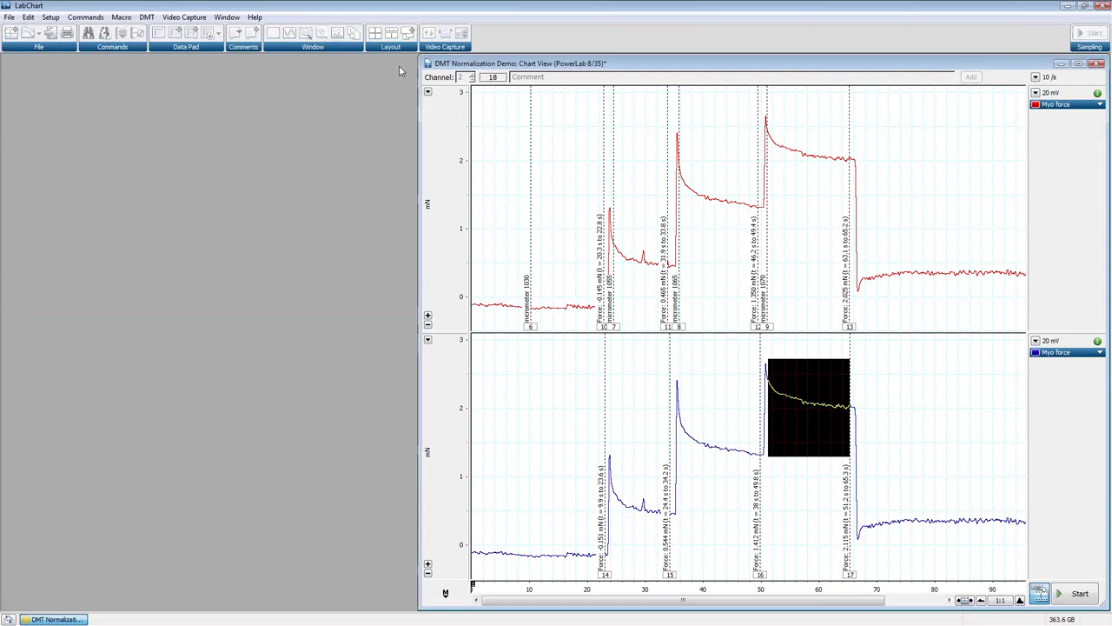
{"action": "left_click", "coordinate": [1097, 63]}
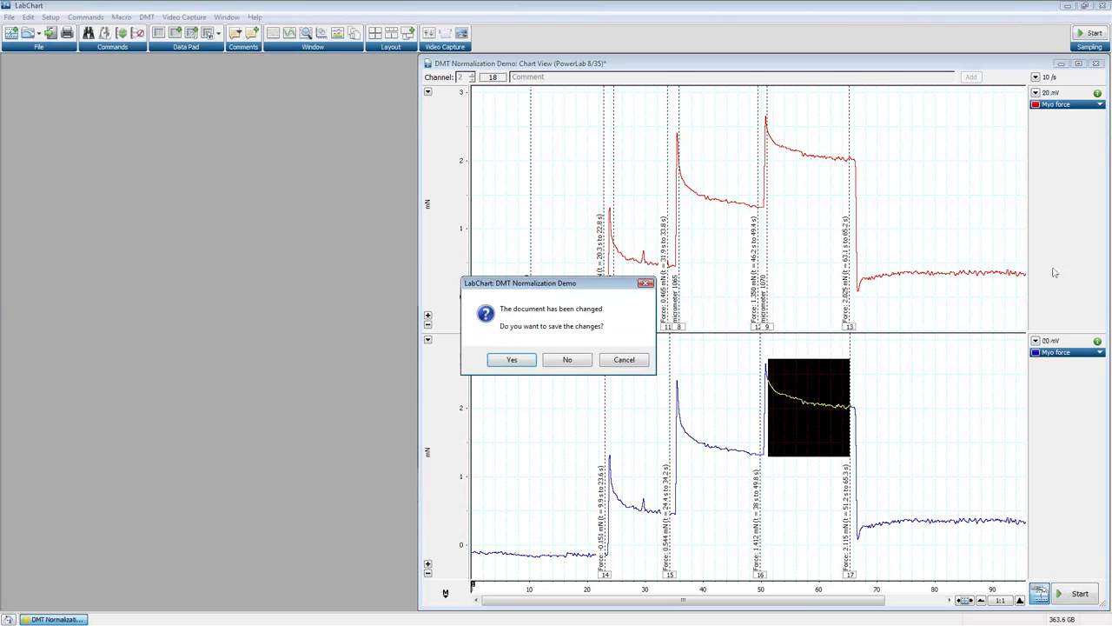
{"action": "left_click", "coordinate": [568, 360]}
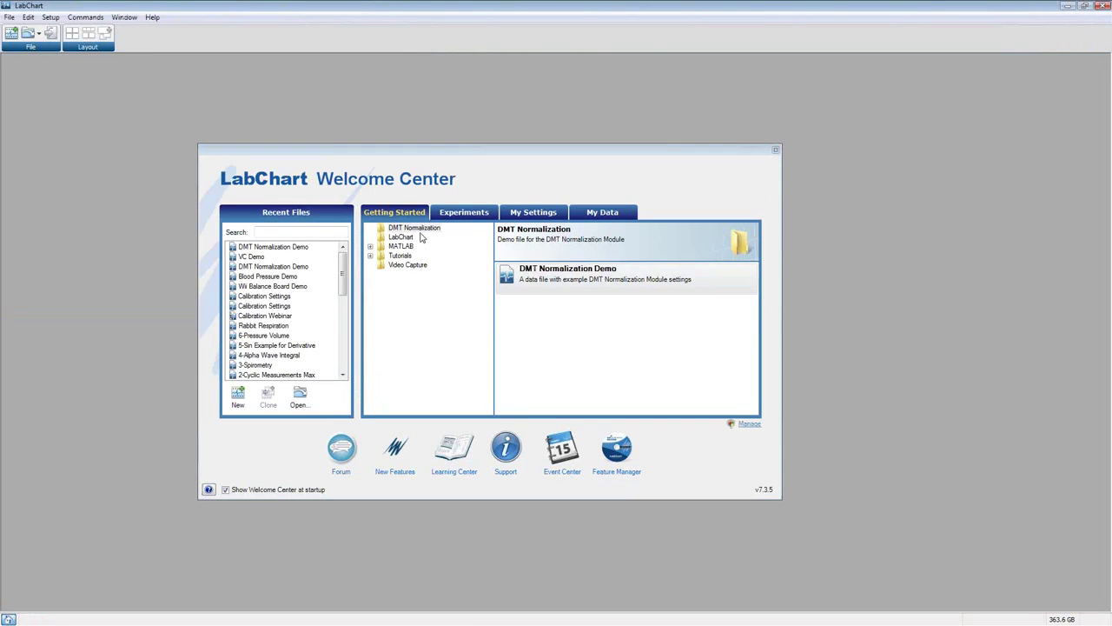
Step: Show the context options for the DMT Normalization Demo file in the Welcome Center
{"action": "right_click", "coordinate": [572, 281]}
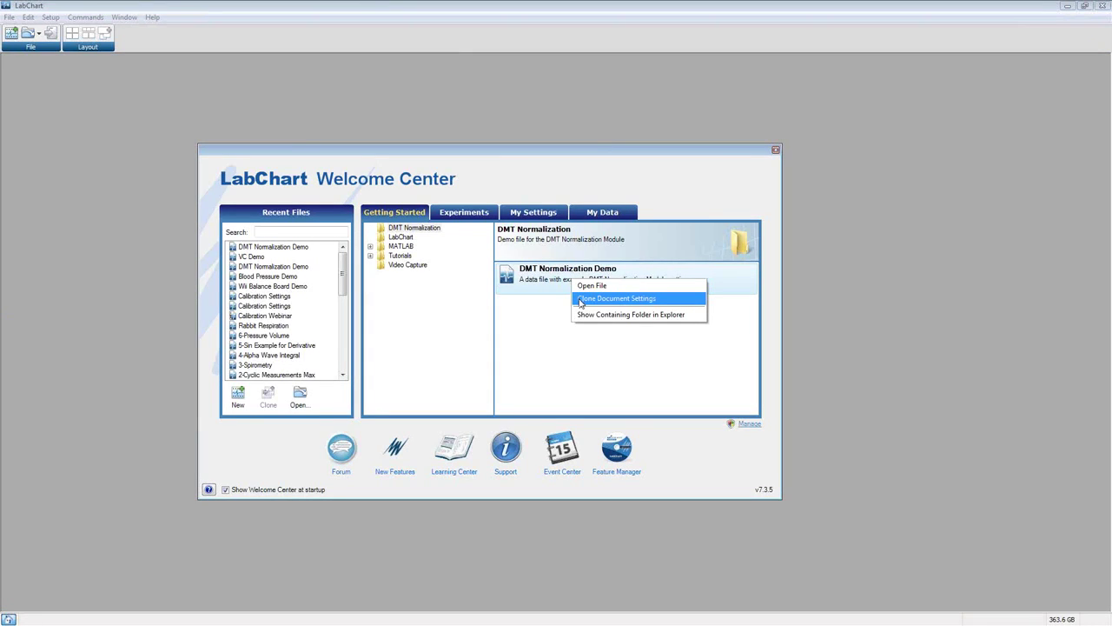
Step: Enable the Playback File extension in the Feature Manager and let LabChart restart
{"action": "left_click", "coordinate": [610, 461]}
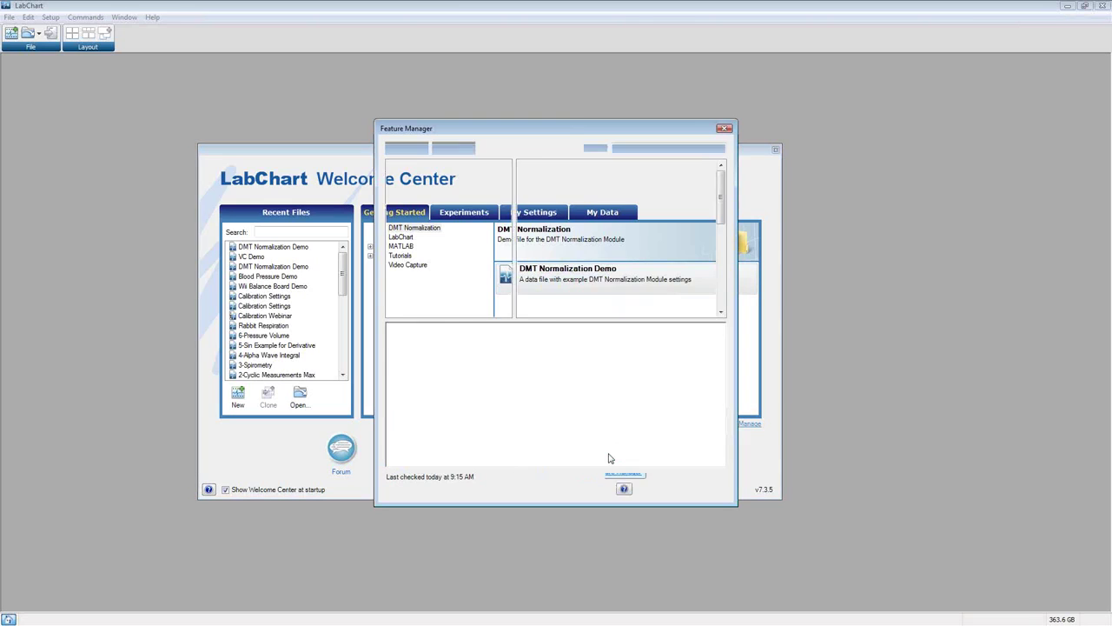
{"action": "left_click_drag", "start_coordinate": [717, 209], "coordinate": [720, 292]}
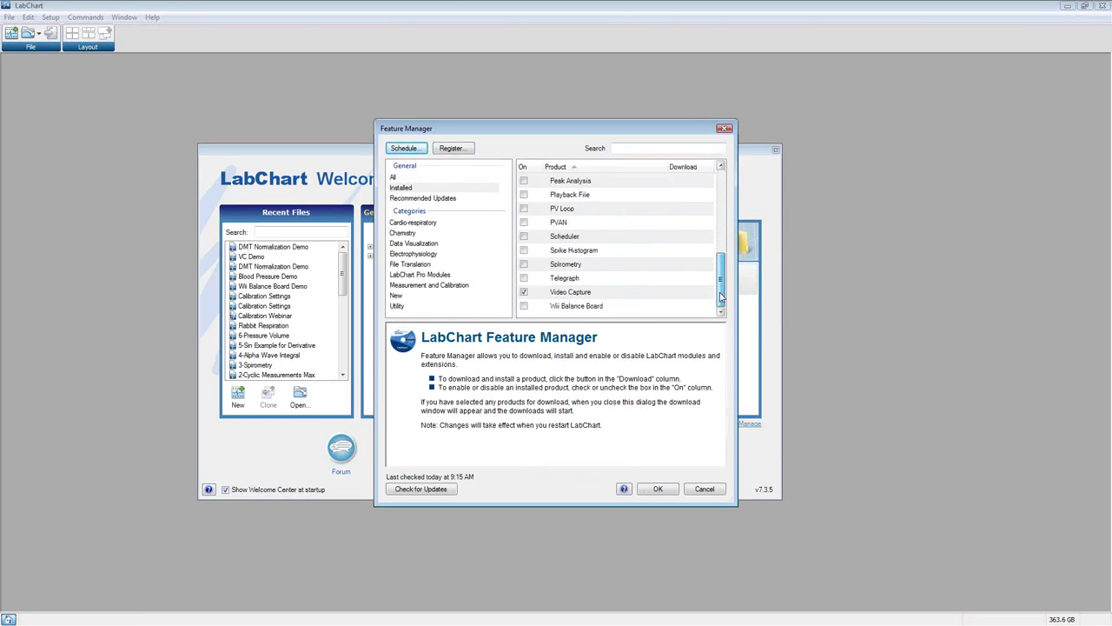
{"action": "left_click", "coordinate": [524, 195]}
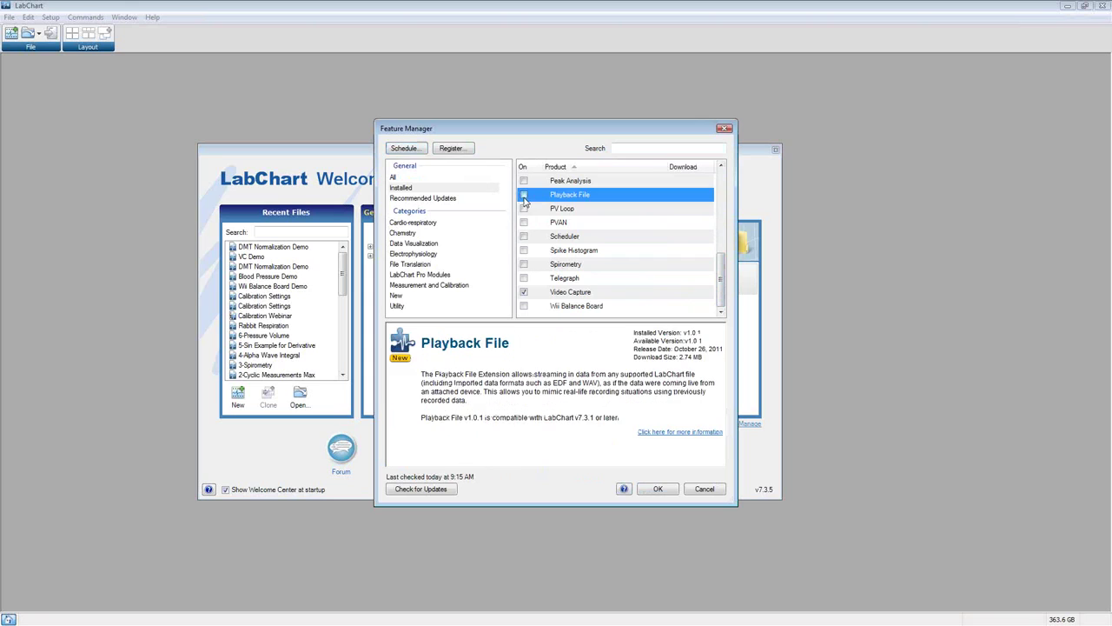
{"action": "left_click", "coordinate": [658, 489]}
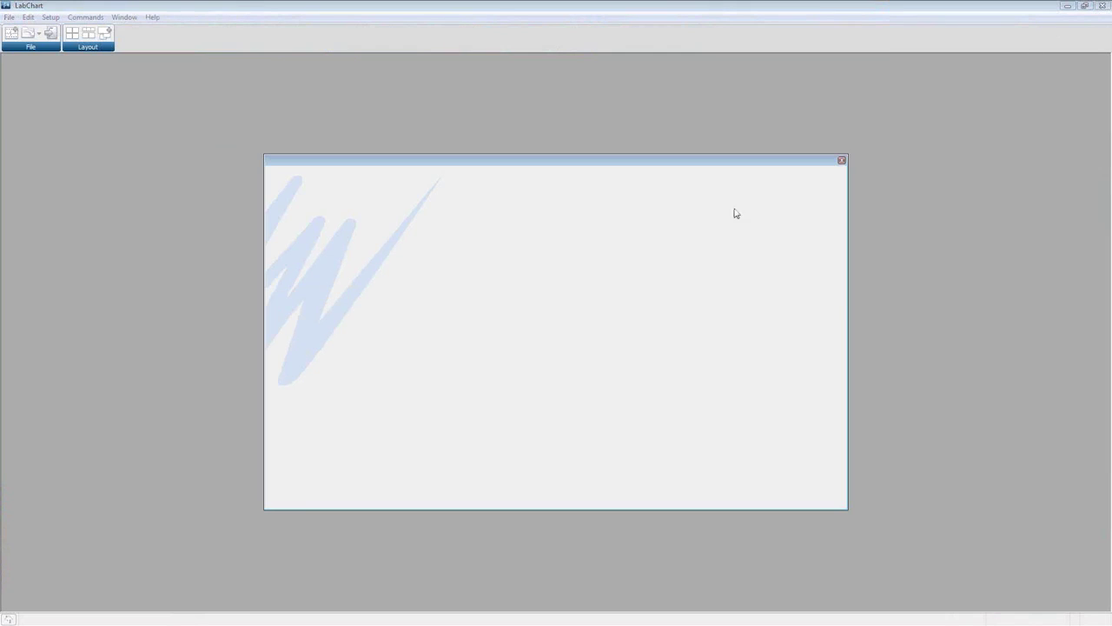
Step: Open DMT Normalization Demo as a playback file source and set Channel Settings to 1 channel
{"action": "right_click", "coordinate": [599, 282]}
{"action": "left_click", "coordinate": [610, 300]}
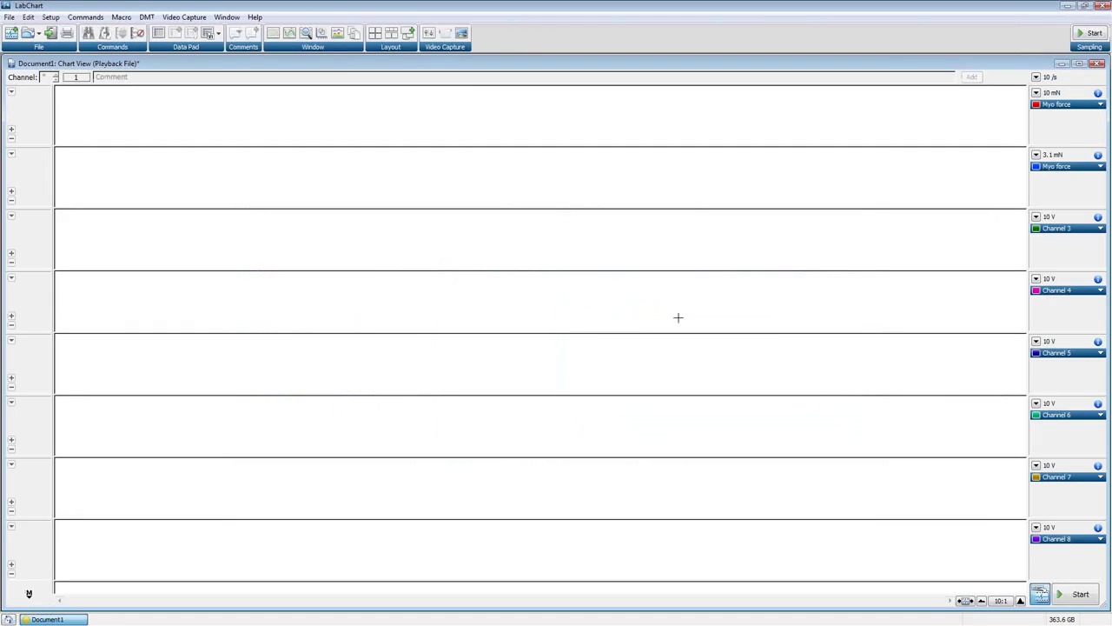
{"action": "left_click", "coordinate": [84, 18]}
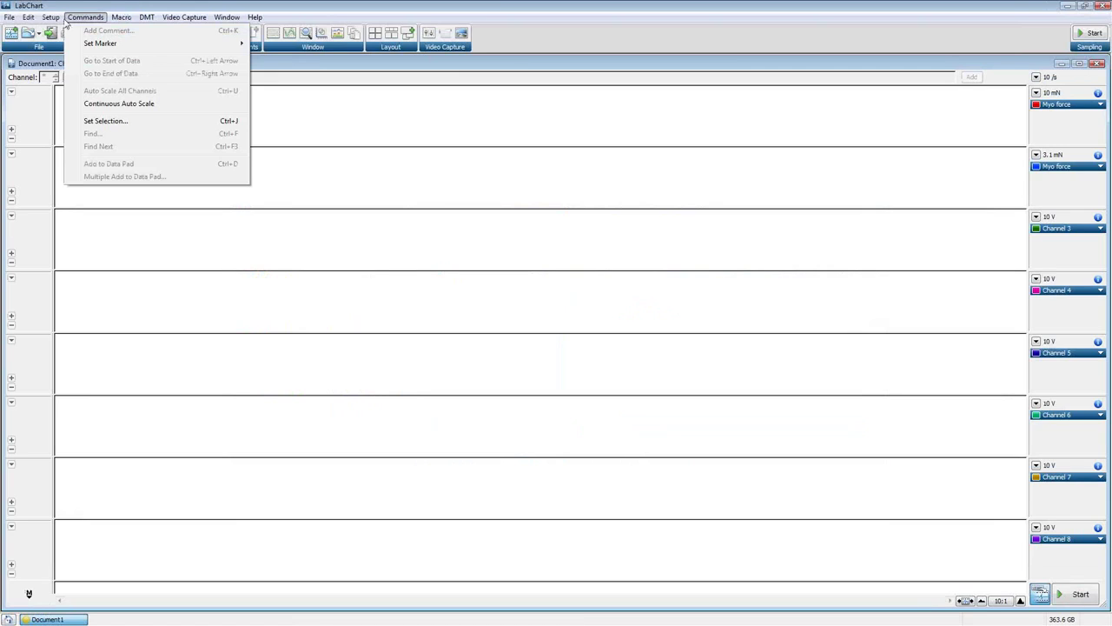
{"action": "mouse_move", "coordinate": [60, 23]}
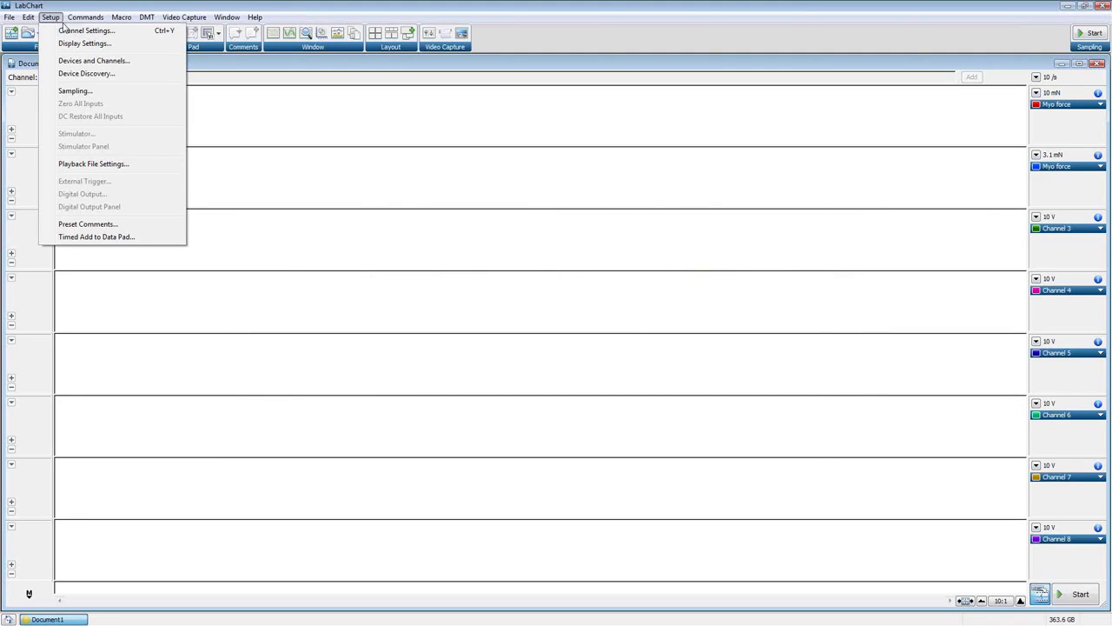
{"action": "left_click", "coordinate": [64, 30]}
{"action": "type", "text": "1"}
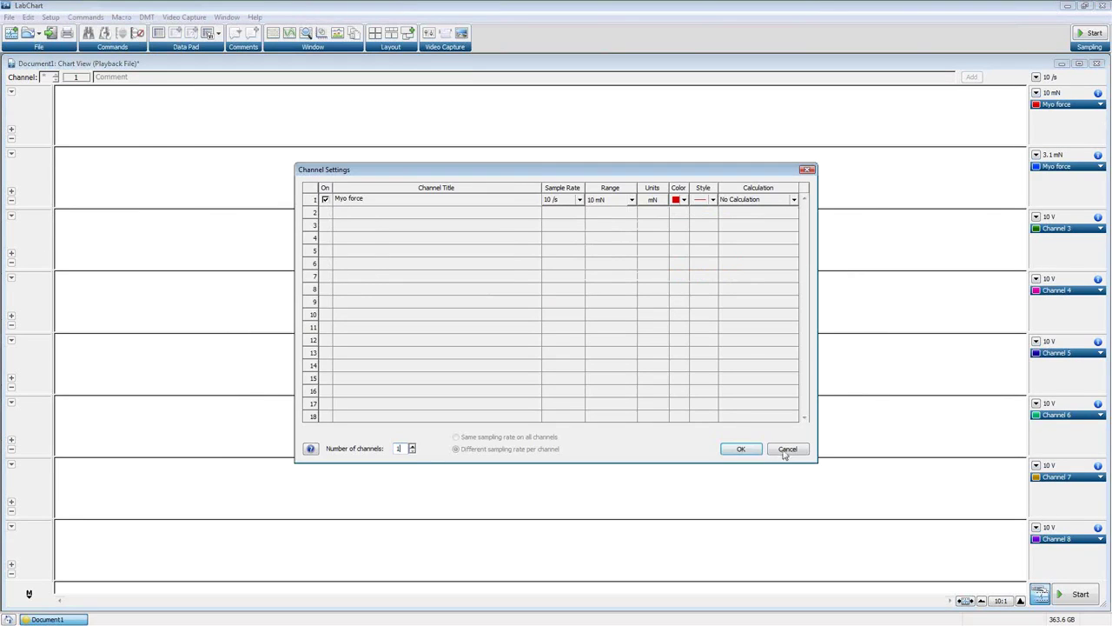
{"action": "left_click", "coordinate": [737, 448]}
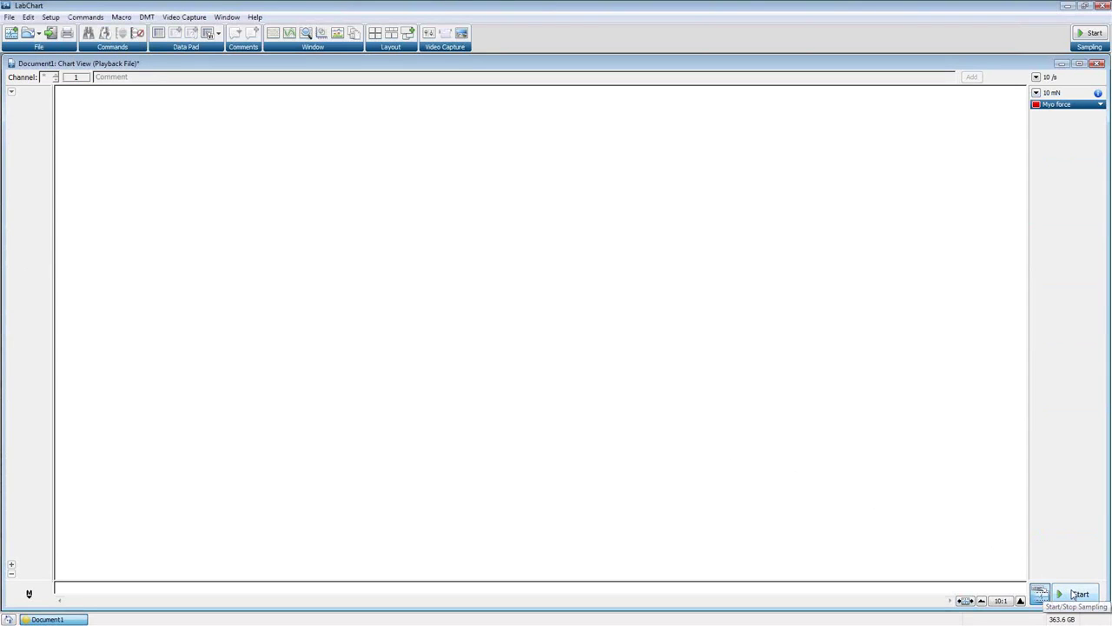
Step: Open the Ch1: Myo force normalization panel and make it smaller
{"action": "left_click", "coordinate": [147, 17]}
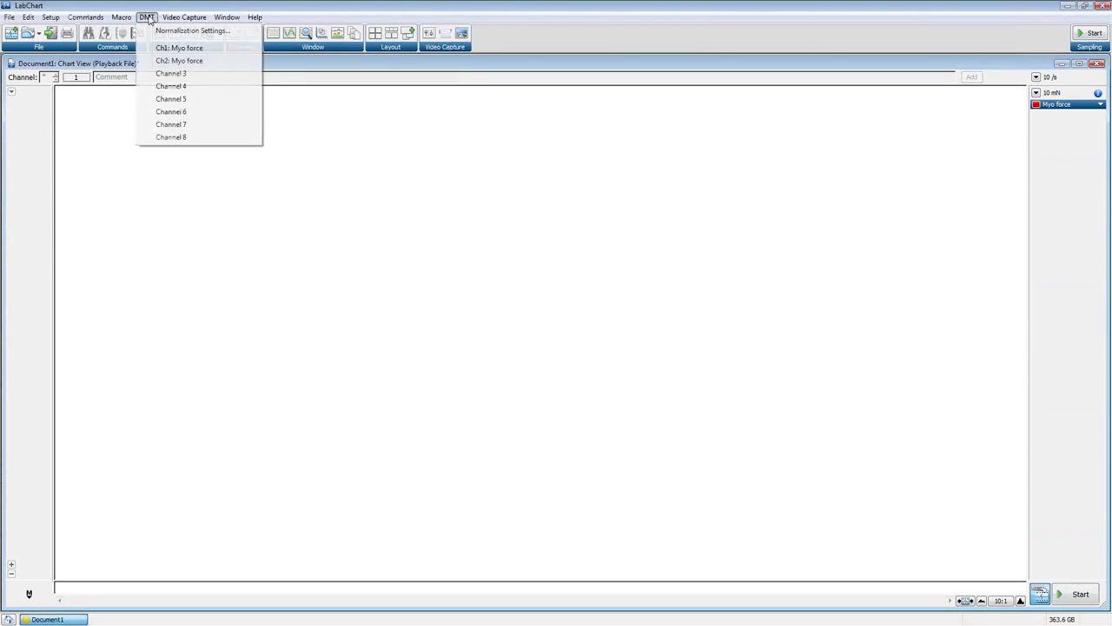
{"action": "left_click", "coordinate": [162, 48]}
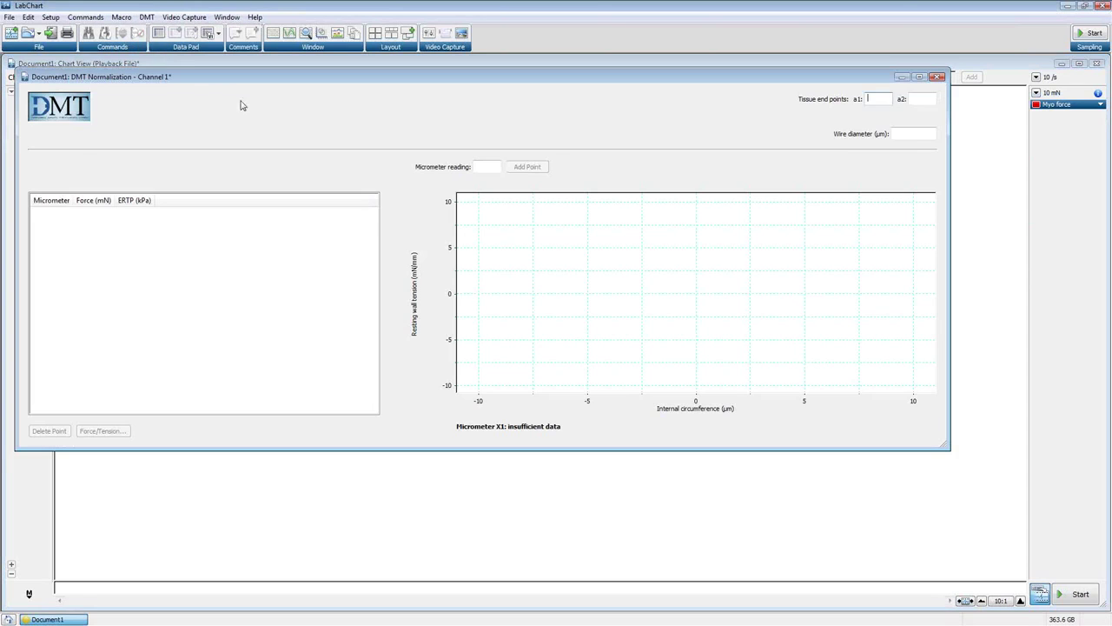
{"action": "left_click_drag", "start_coordinate": [948, 450], "coordinate": [501, 414]}
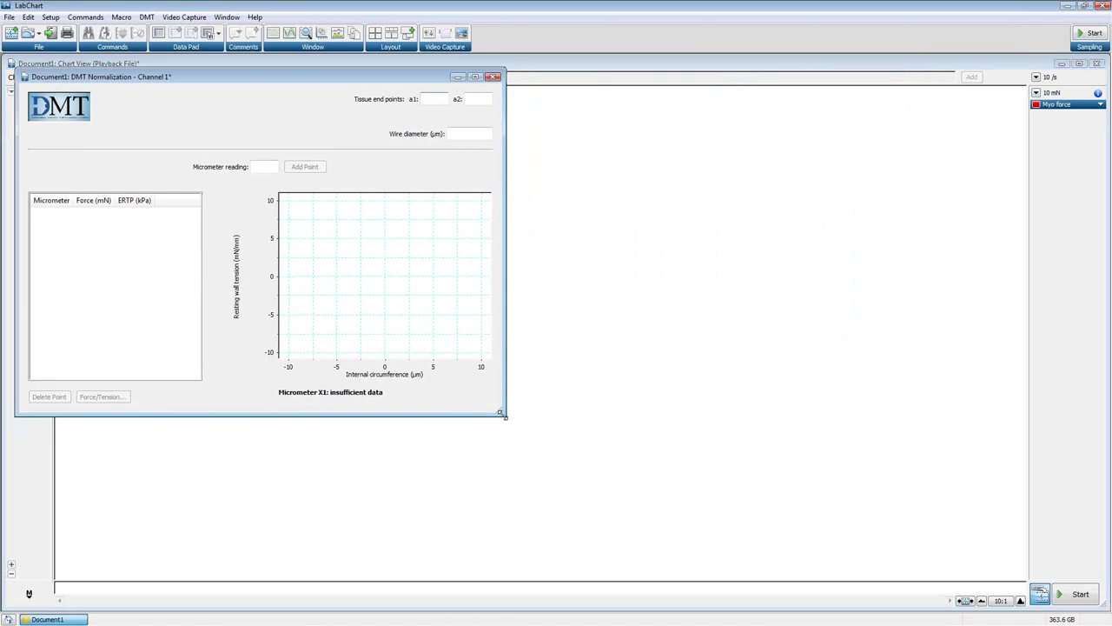
Step: Review and accept the DMT Normalization Settings, including the target pressure value
{"action": "left_click", "coordinate": [184, 17]}
{"action": "mouse_move", "coordinate": [150, 19]}
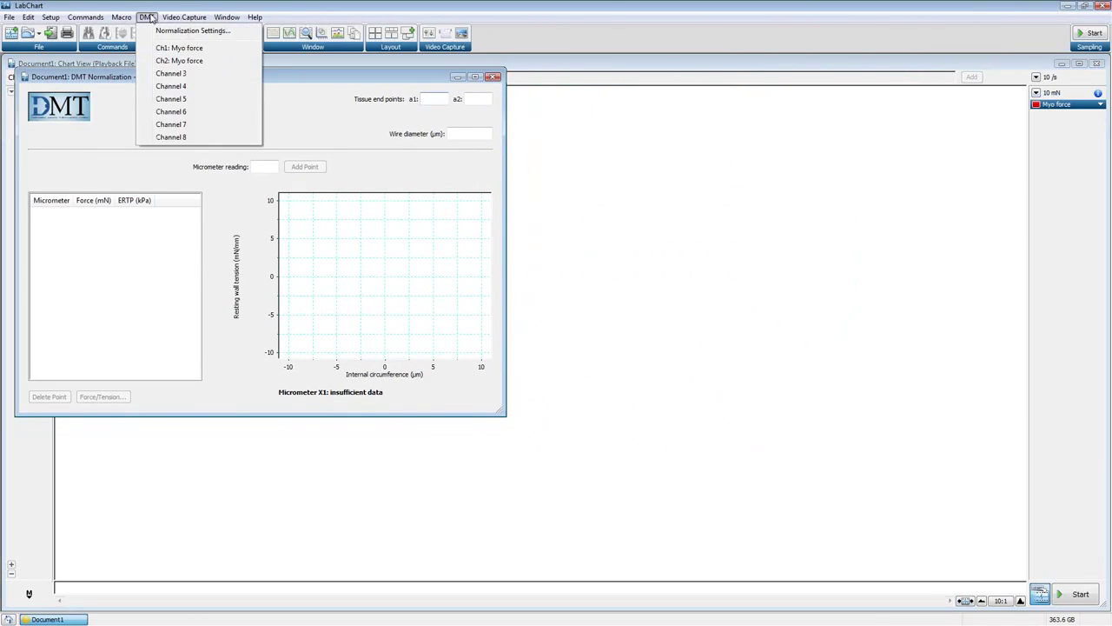
{"action": "left_click", "coordinate": [192, 30]}
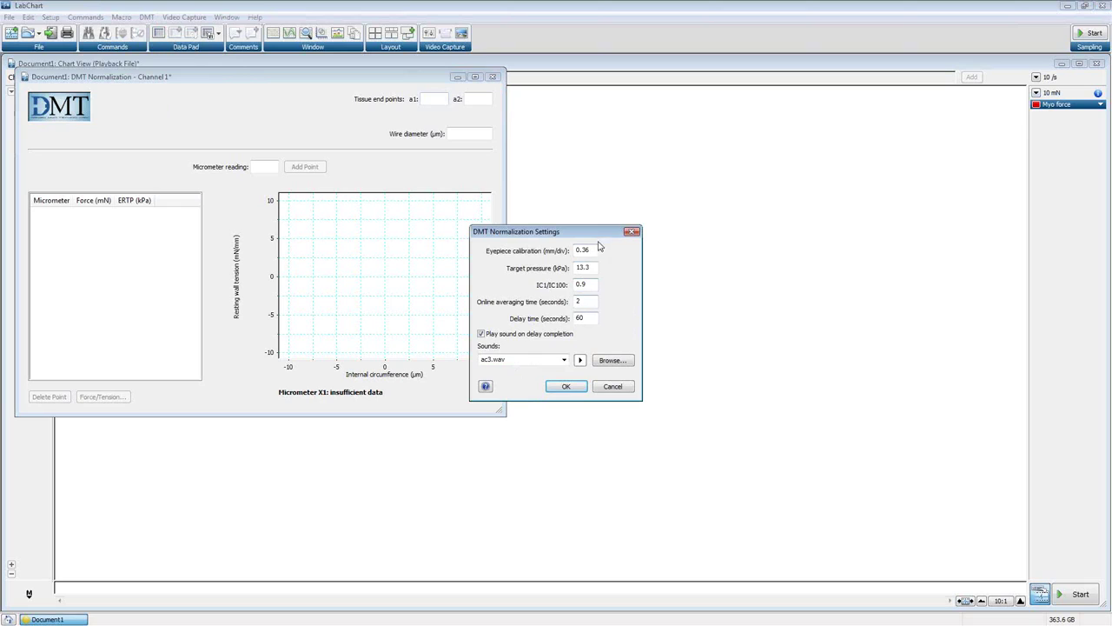
{"action": "key", "text": "Tab"}
{"action": "key", "text": "Tab"}
{"action": "left_click", "coordinate": [571, 389]}
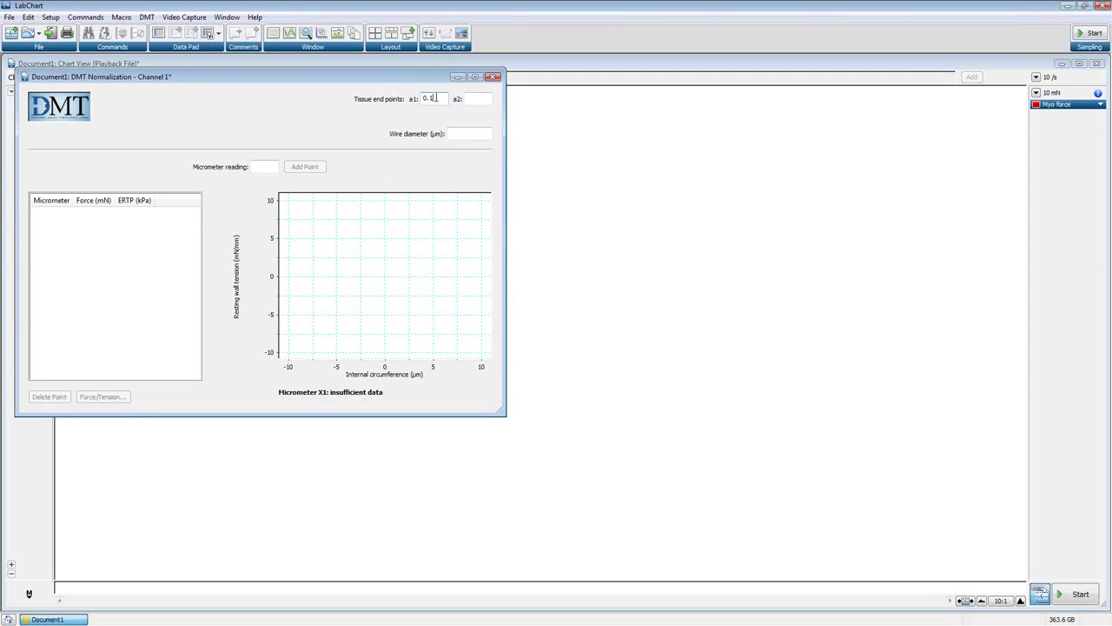
Step: Enter tissue end points 0.1 and 4 and a 40 µm wire diameter, then start playback sampling
{"action": "key", "text": "Tab"}
{"action": "type", "text": "4"}
{"action": "left_click", "coordinate": [459, 130]}
{"action": "left_click", "coordinate": [1069, 593]}
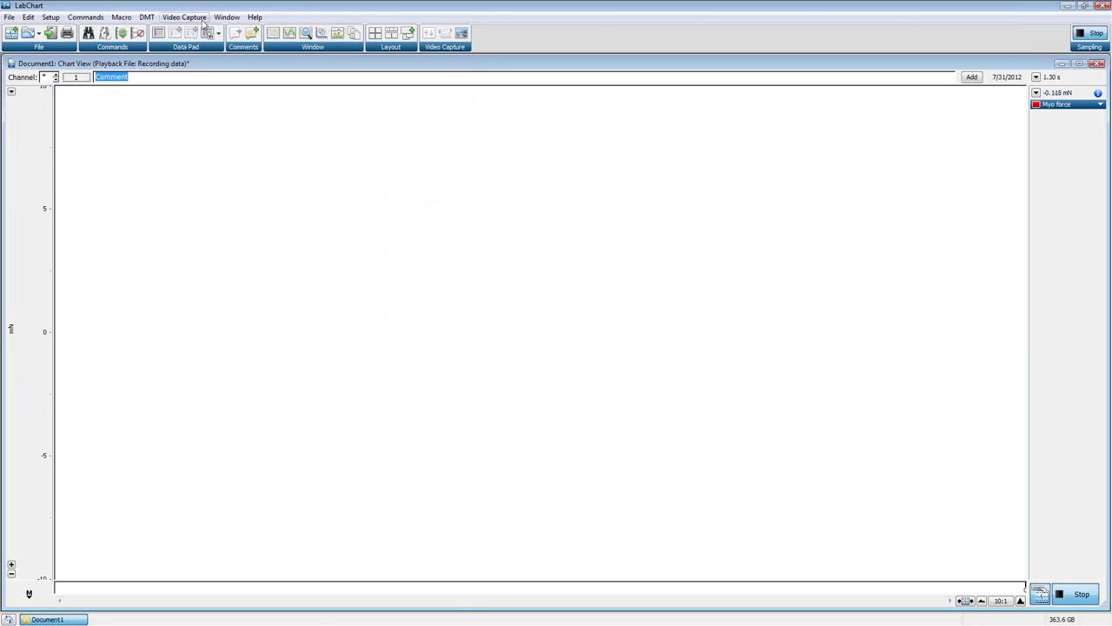
Step: Autoscale the Myo force trace, set 1:1 horizontal compression, and zoom vertically to about ±8 mN
{"action": "left_click", "coordinate": [138, 32]}
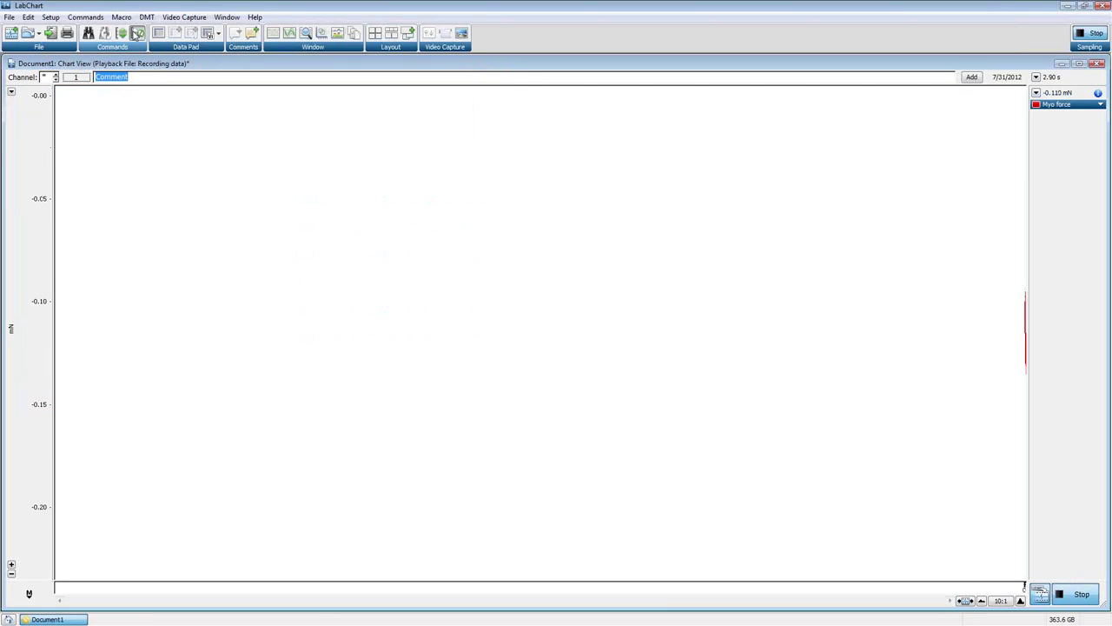
{"action": "left_click", "coordinate": [1020, 601]}
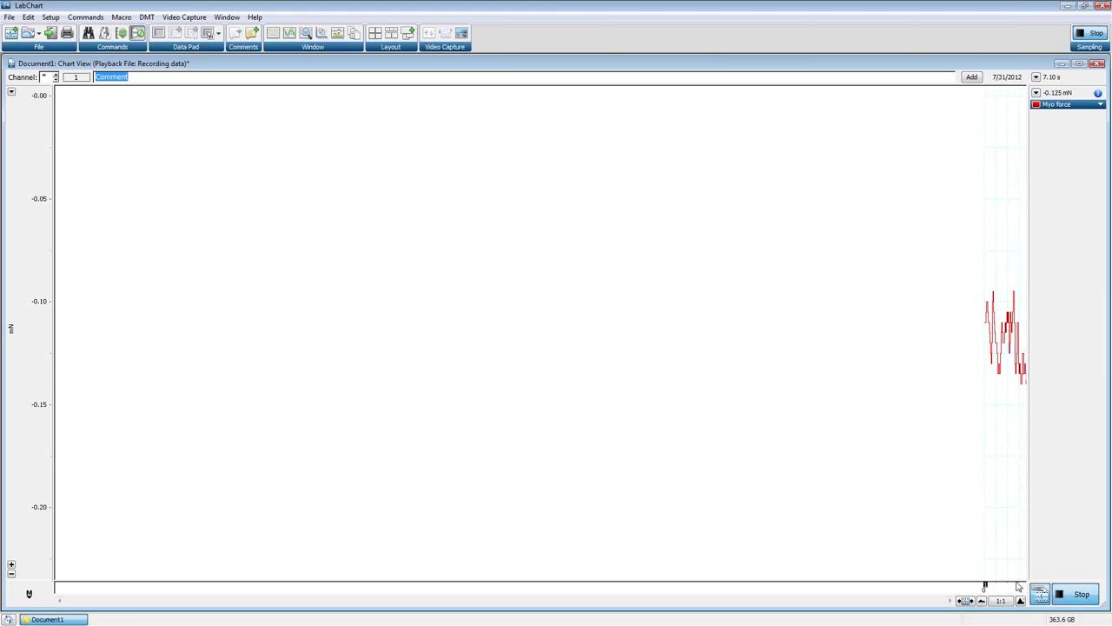
{"action": "left_click", "coordinate": [12, 574]}
{"action": "left_click", "coordinate": [11, 574]}
{"action": "left_click", "coordinate": [11, 574]}
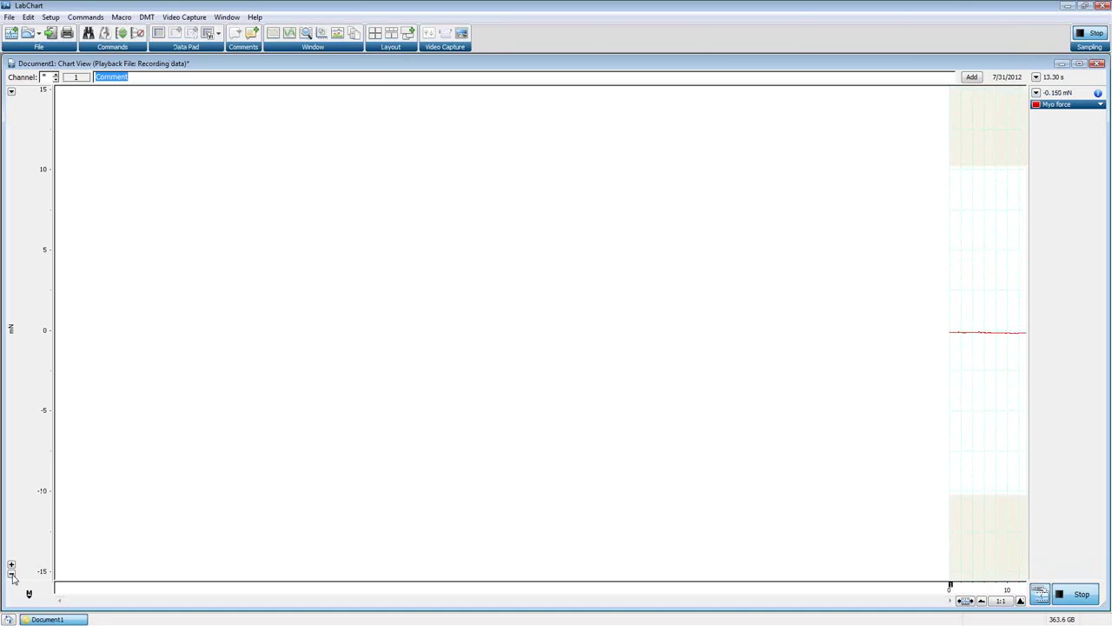
{"action": "left_click", "coordinate": [11, 565]}
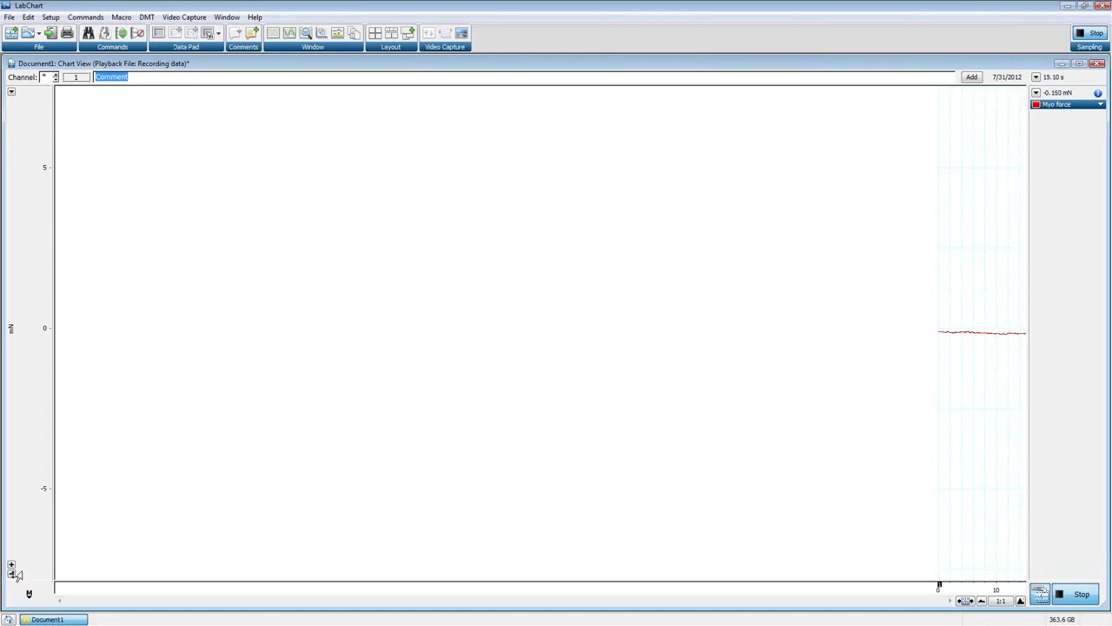
Step: Open, reposition and close the DMT Normalization Settings window twice to review it
{"action": "left_click", "coordinate": [147, 16]}
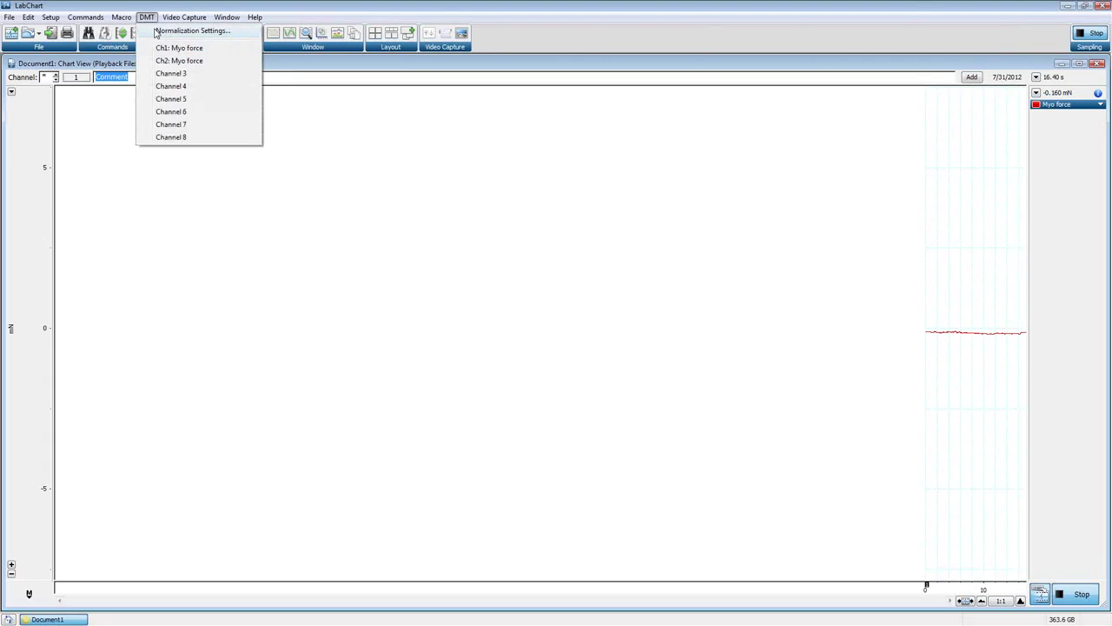
{"action": "left_click", "coordinate": [165, 30]}
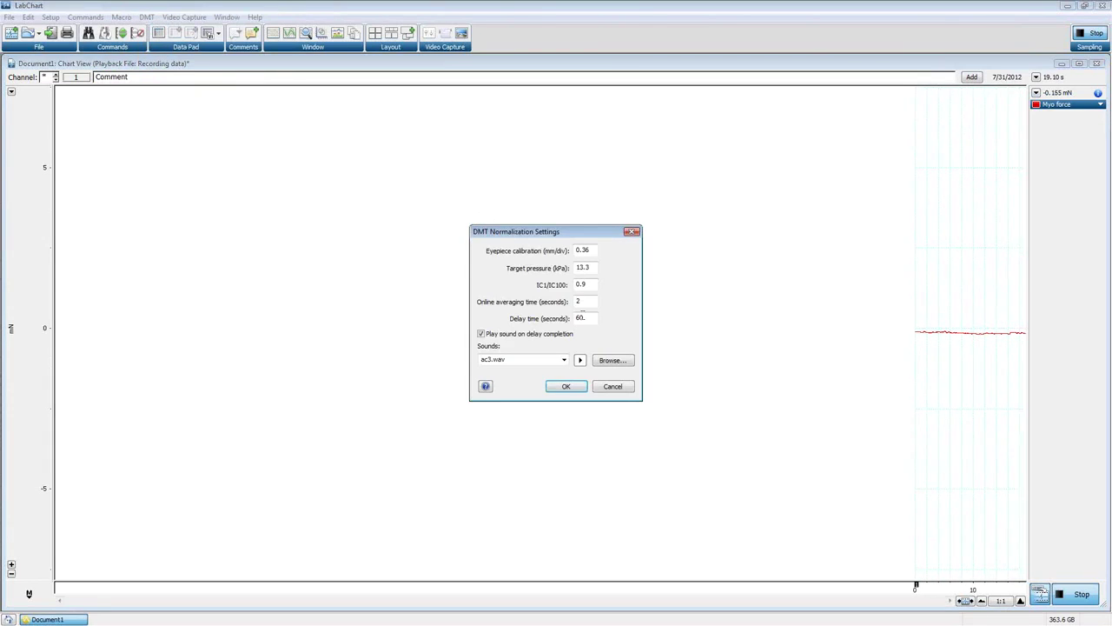
{"action": "left_click_drag", "start_coordinate": [543, 228], "coordinate": [290, 194]}
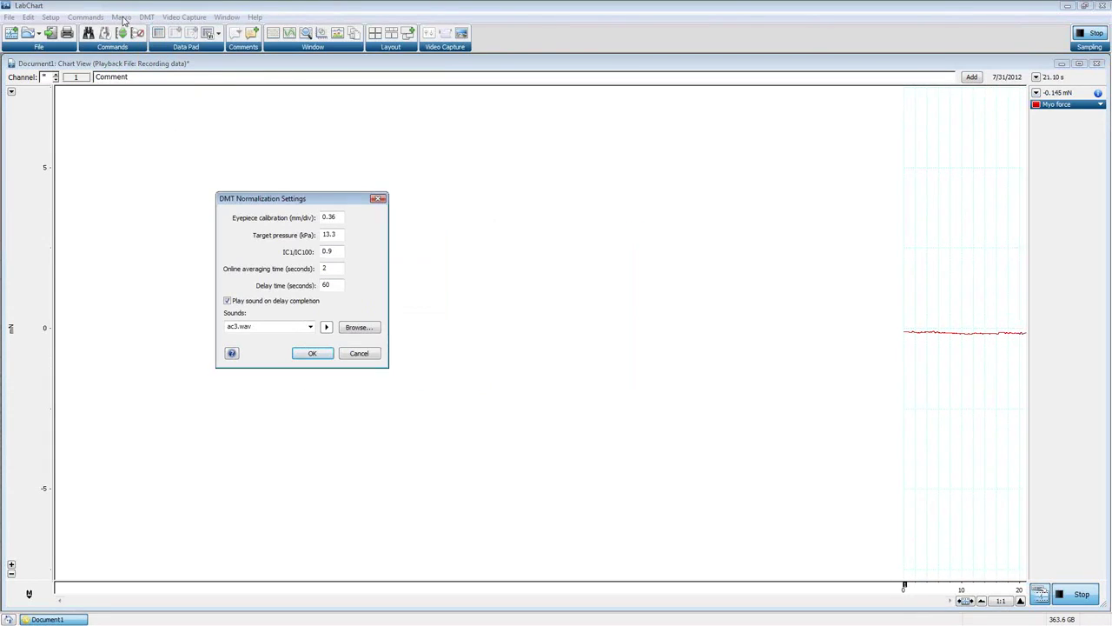
{"action": "left_click", "coordinate": [377, 198]}
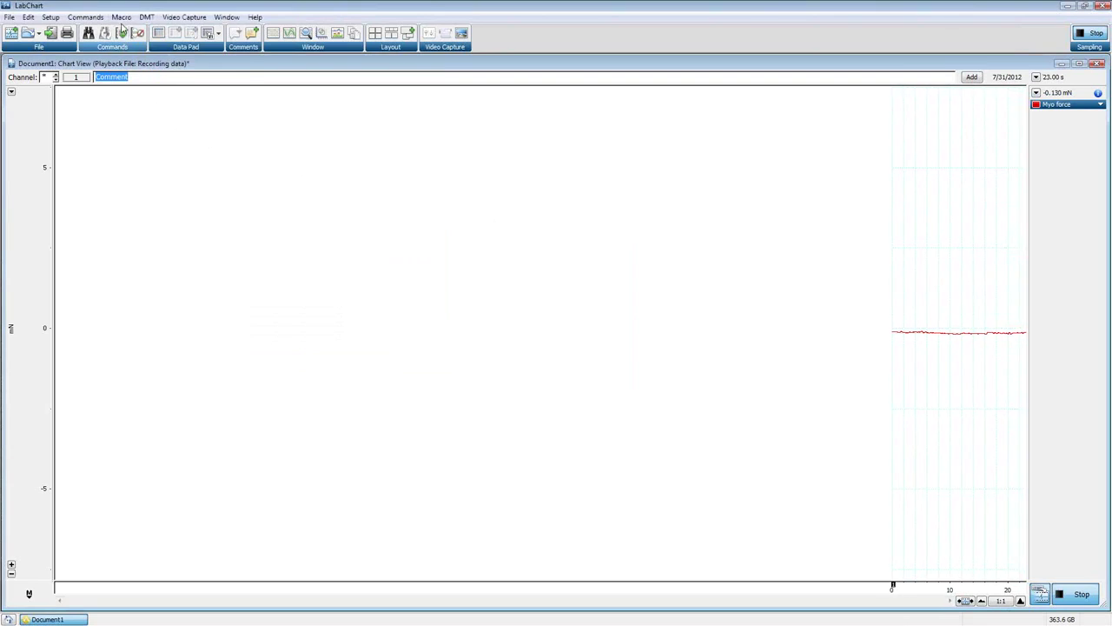
{"action": "left_click", "coordinate": [86, 17]}
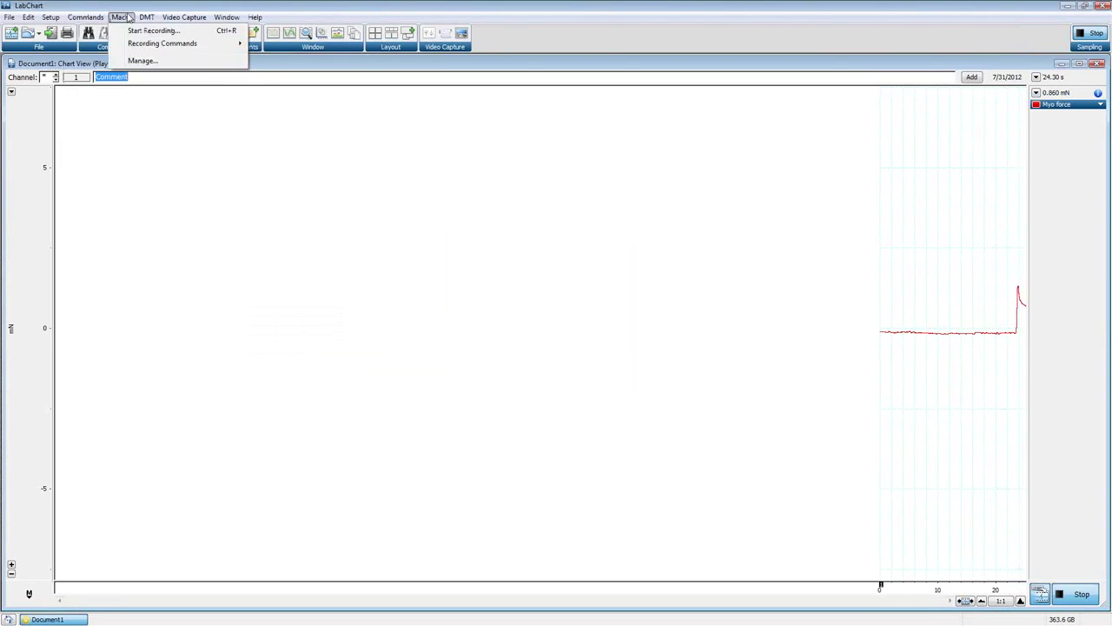
{"action": "left_click", "coordinate": [178, 30]}
{"action": "left_click_drag", "start_coordinate": [562, 235], "coordinate": [391, 236]}
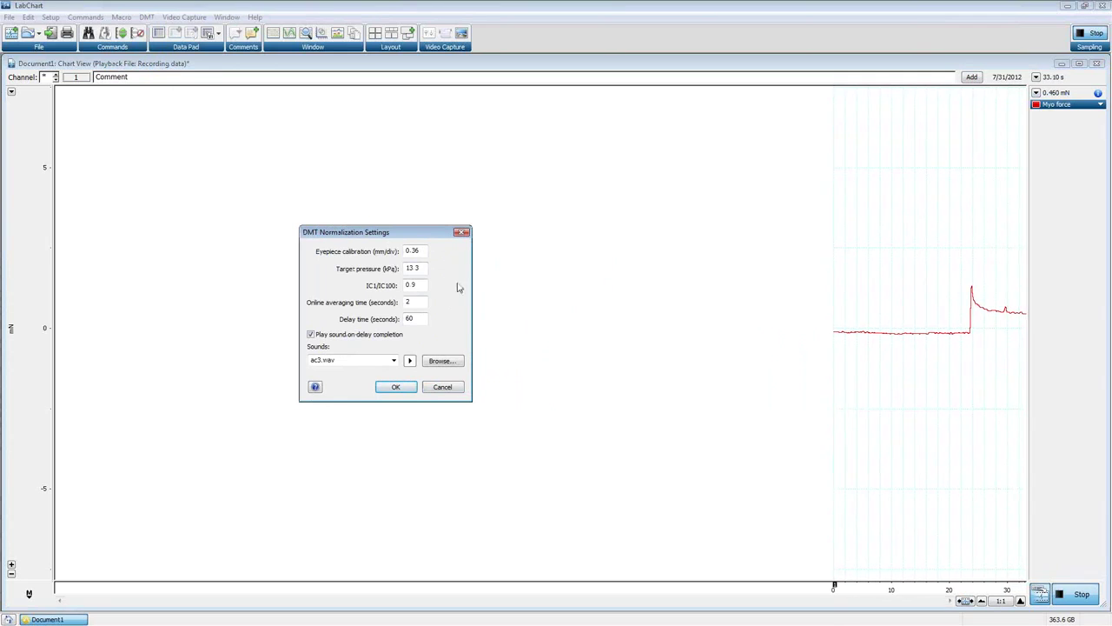
{"action": "left_click", "coordinate": [462, 232]}
{"action": "left_click", "coordinate": [147, 18]}
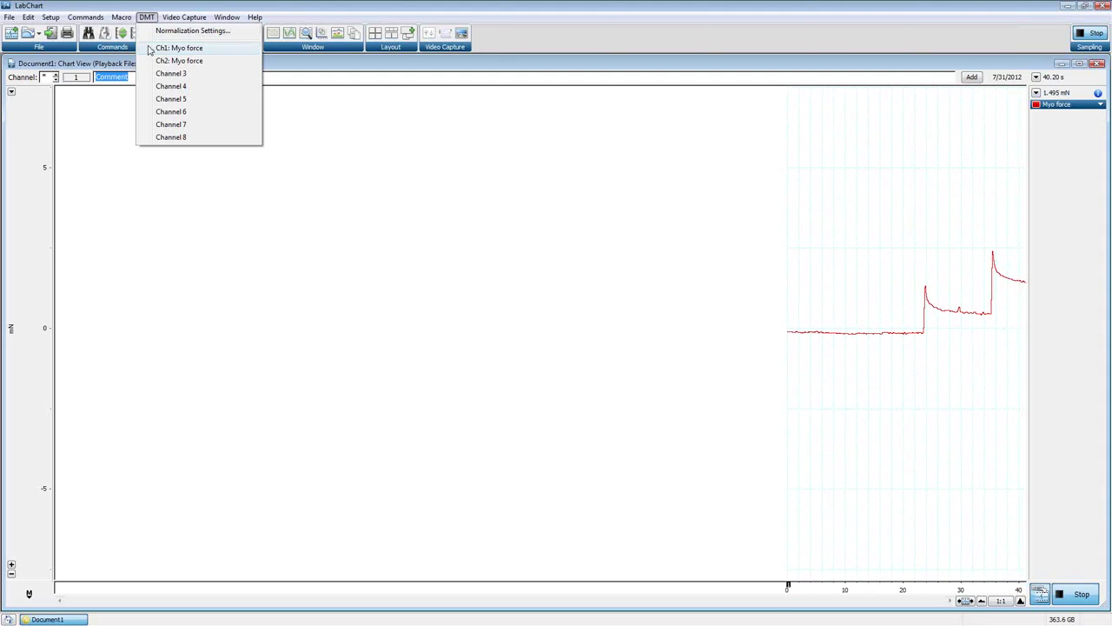
Step: Open the Ch1: Myo force normalization panel, tile it beside the chart, and stop sampling
{"action": "left_click", "coordinate": [151, 48]}
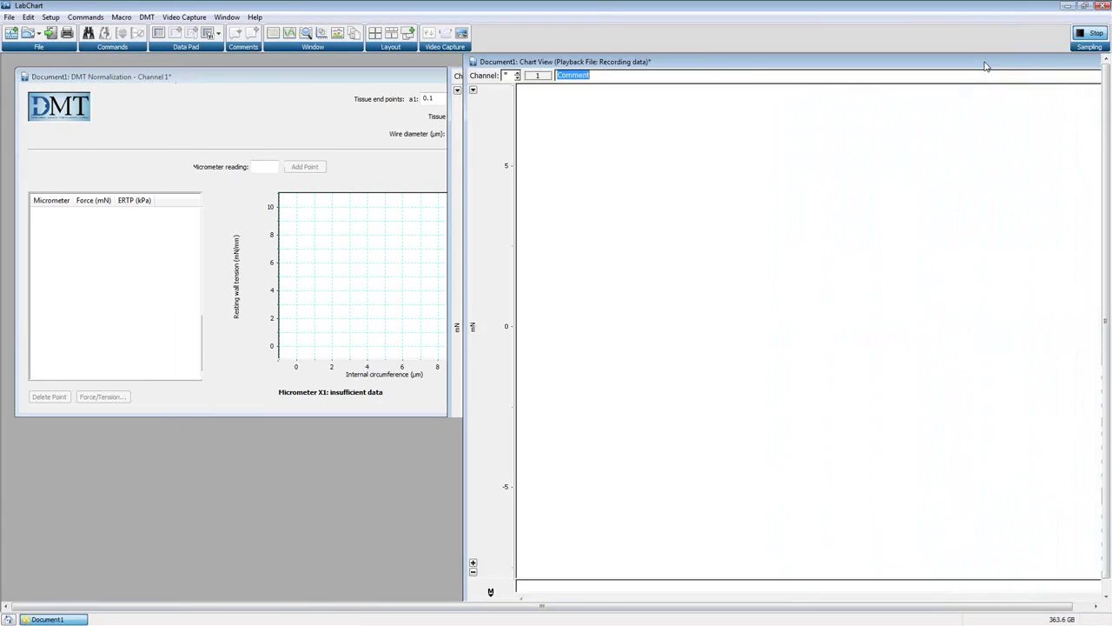
{"action": "left_click", "coordinate": [385, 37]}
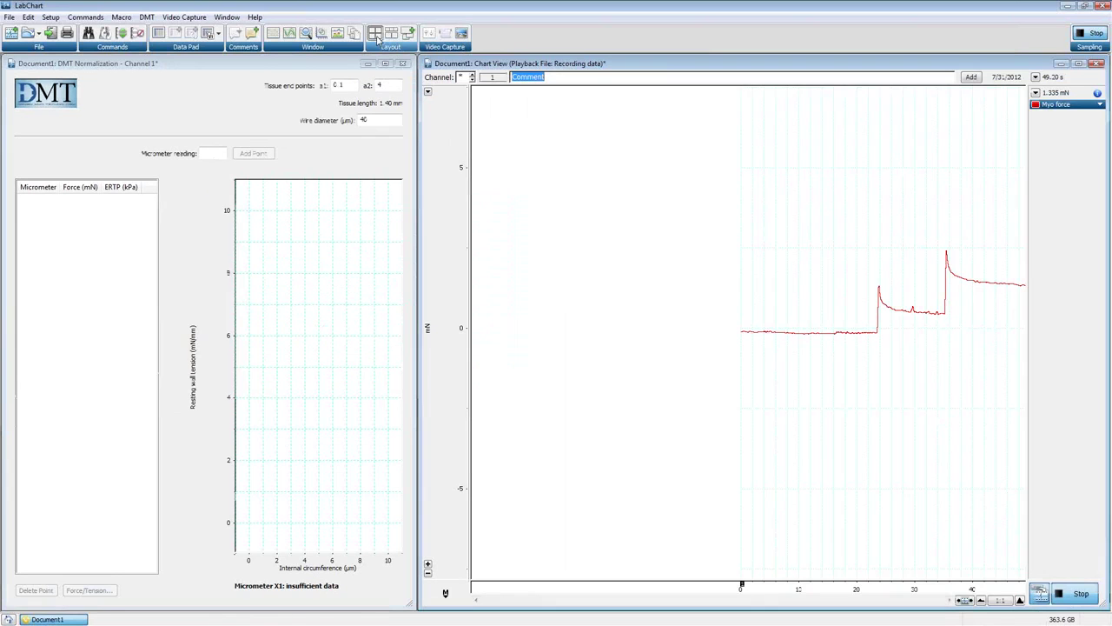
{"action": "left_click", "coordinate": [50, 18]}
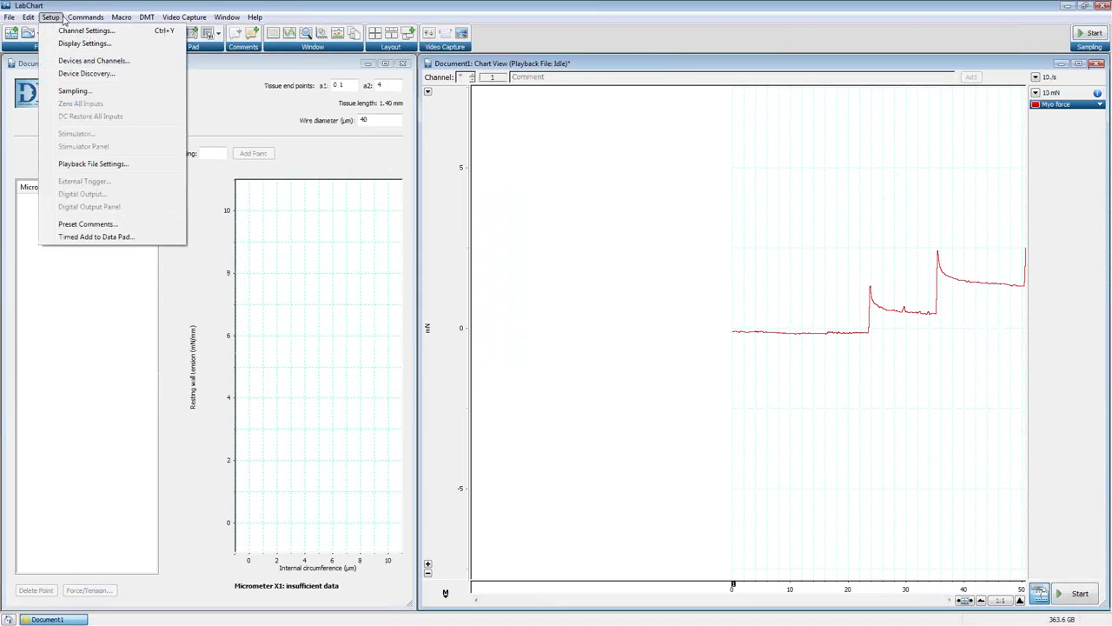
Step: Reset the playback file to its beginning and start sampling again
{"action": "mouse_move", "coordinate": [70, 20]}
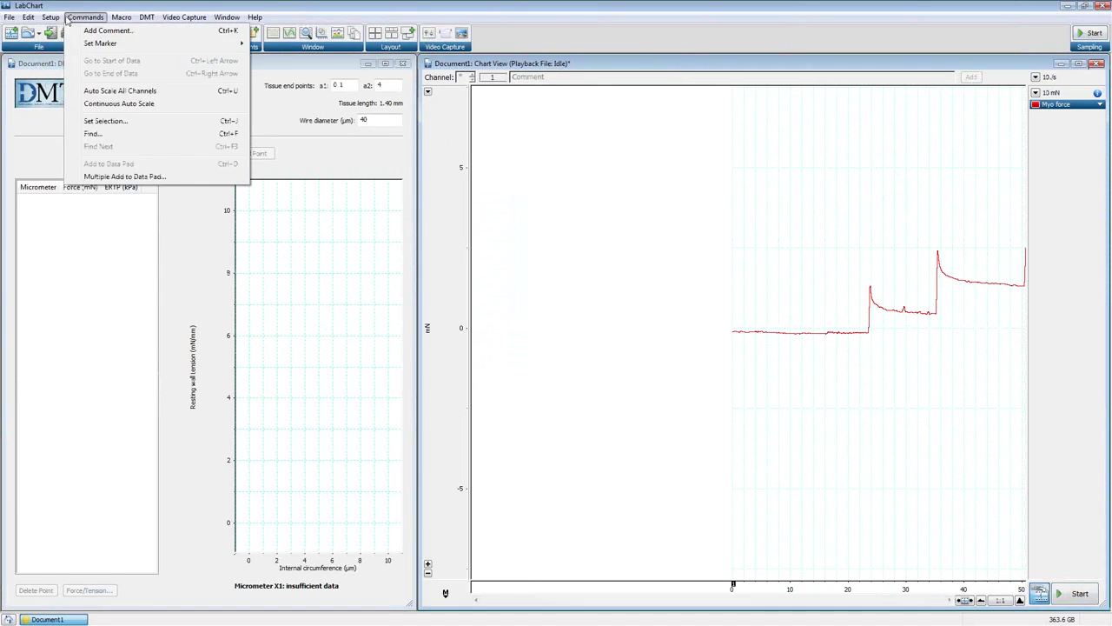
{"action": "left_click", "coordinate": [95, 157]}
{"action": "left_click", "coordinate": [578, 356]}
{"action": "left_click", "coordinate": [553, 377]}
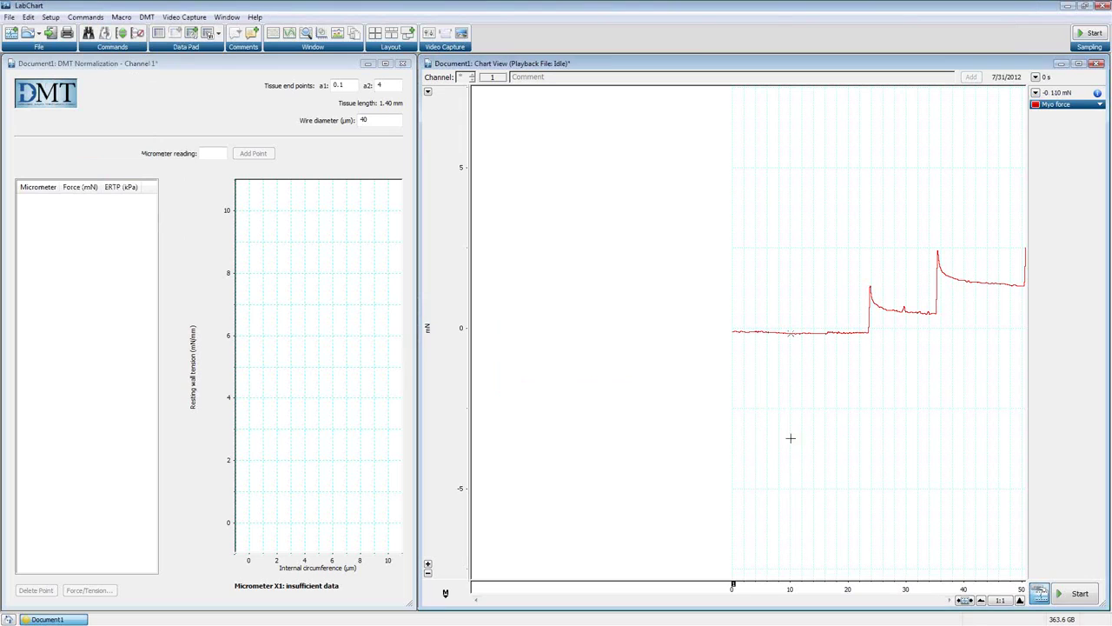
{"action": "left_click", "coordinate": [1081, 593]}
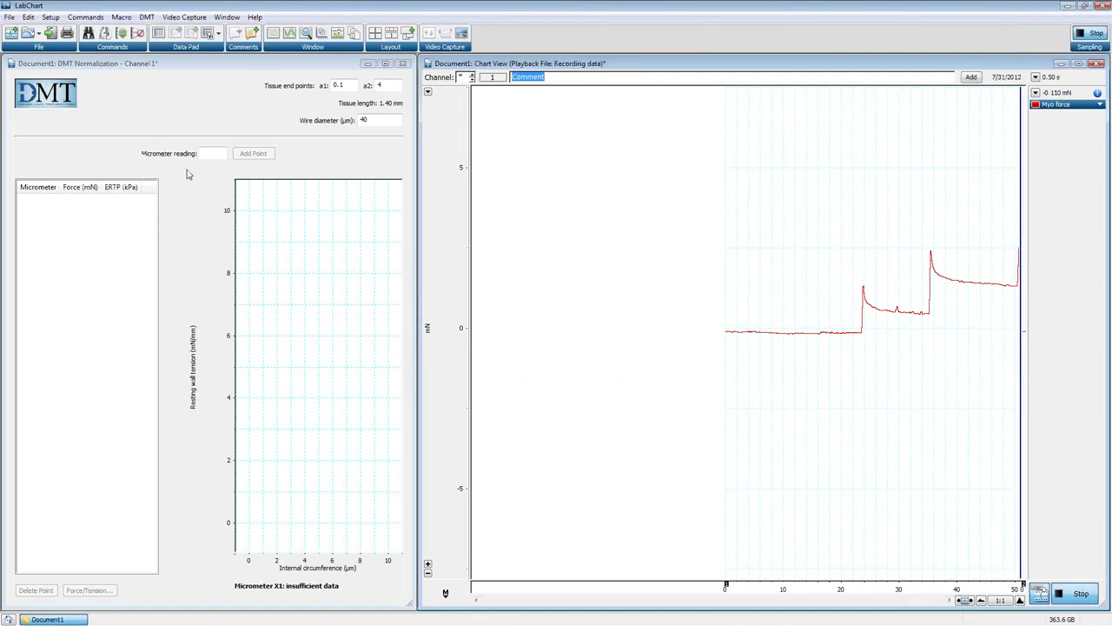
Step: Enter micrometer reading 1030 and try adding it as a point, dismissing the warnings and stopping sampling
{"action": "left_click", "coordinate": [213, 153]}
{"action": "type", "text": "103"}
{"action": "key", "text": "Return"}
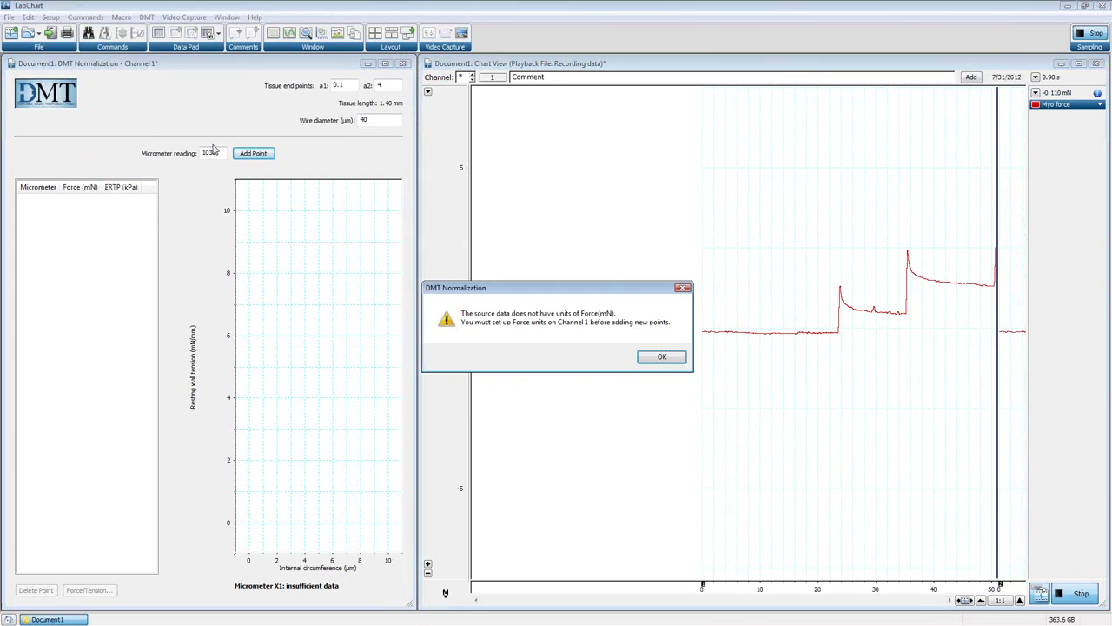
{"action": "left_click", "coordinate": [662, 357]}
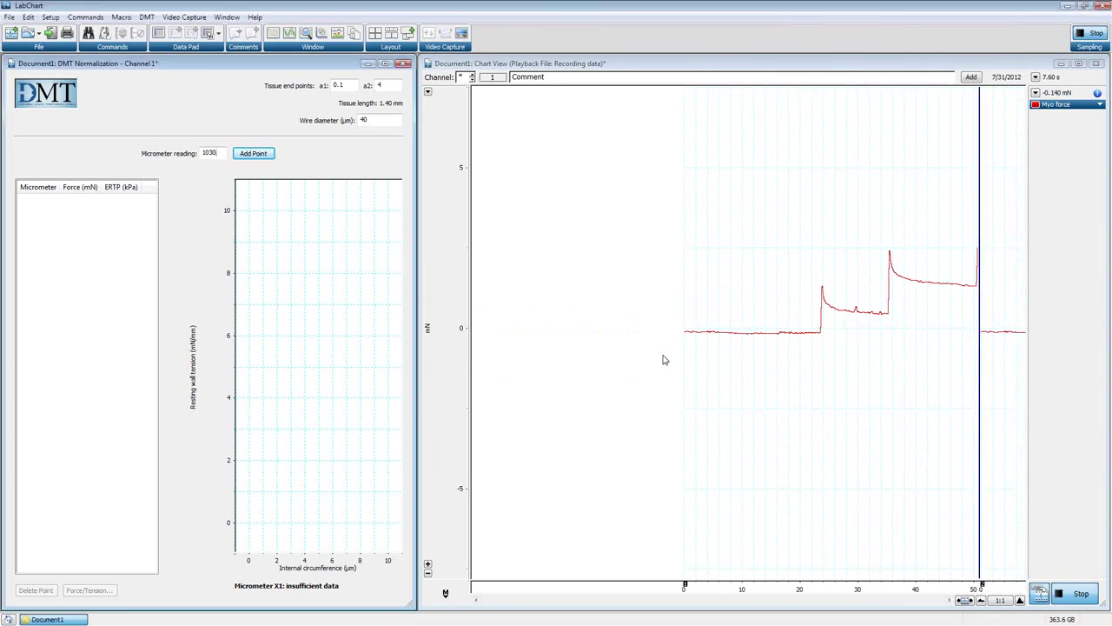
{"action": "left_click", "coordinate": [1075, 592]}
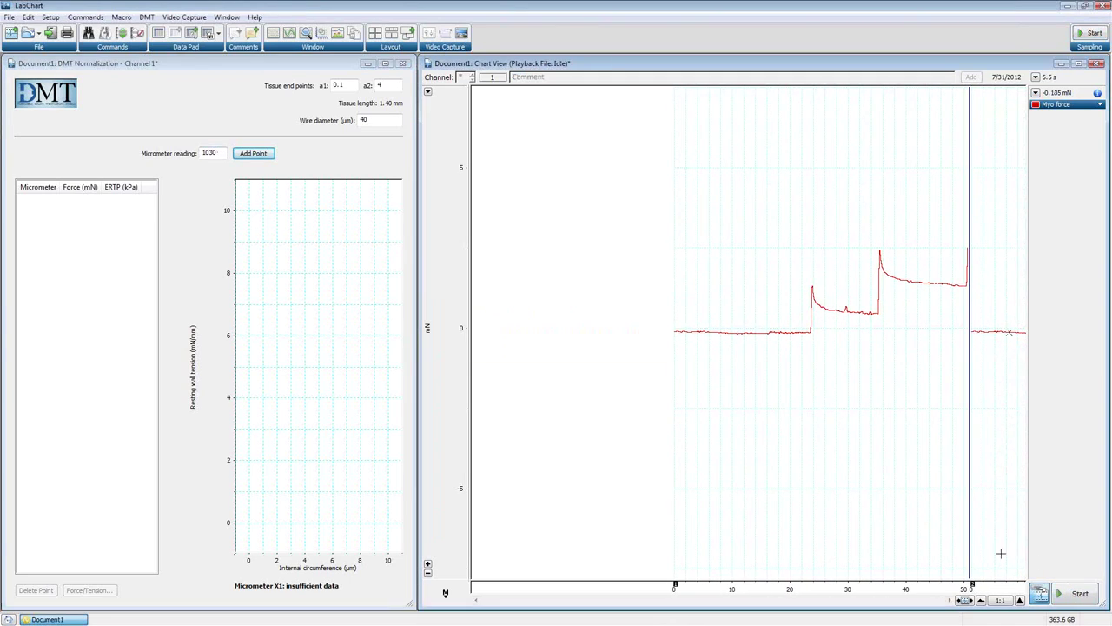
{"action": "left_click", "coordinate": [253, 153]}
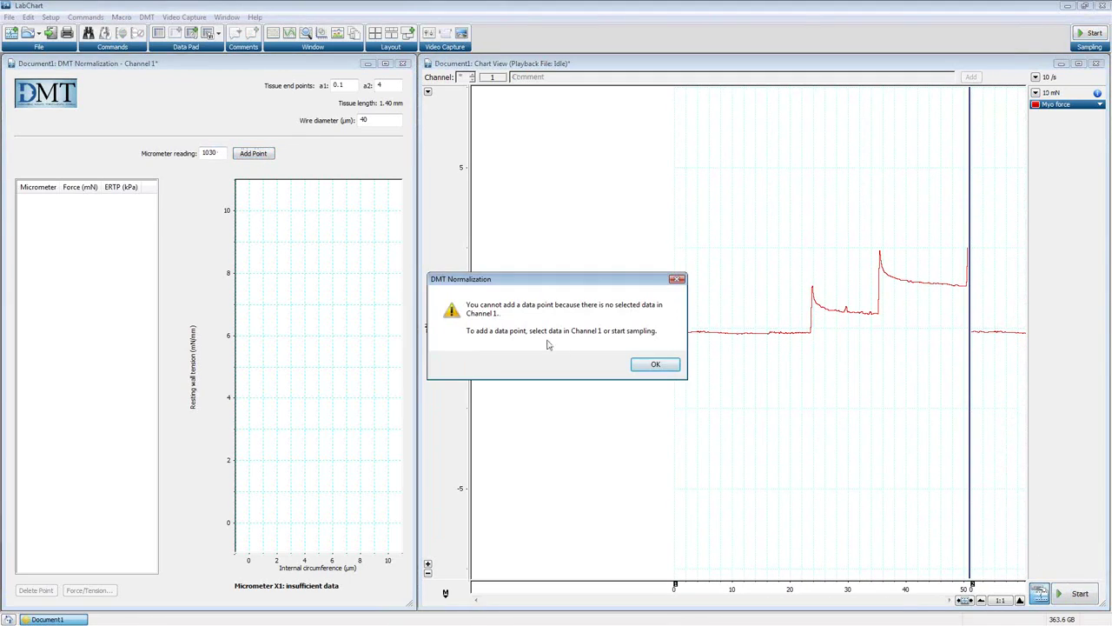
{"action": "left_click", "coordinate": [656, 365]}
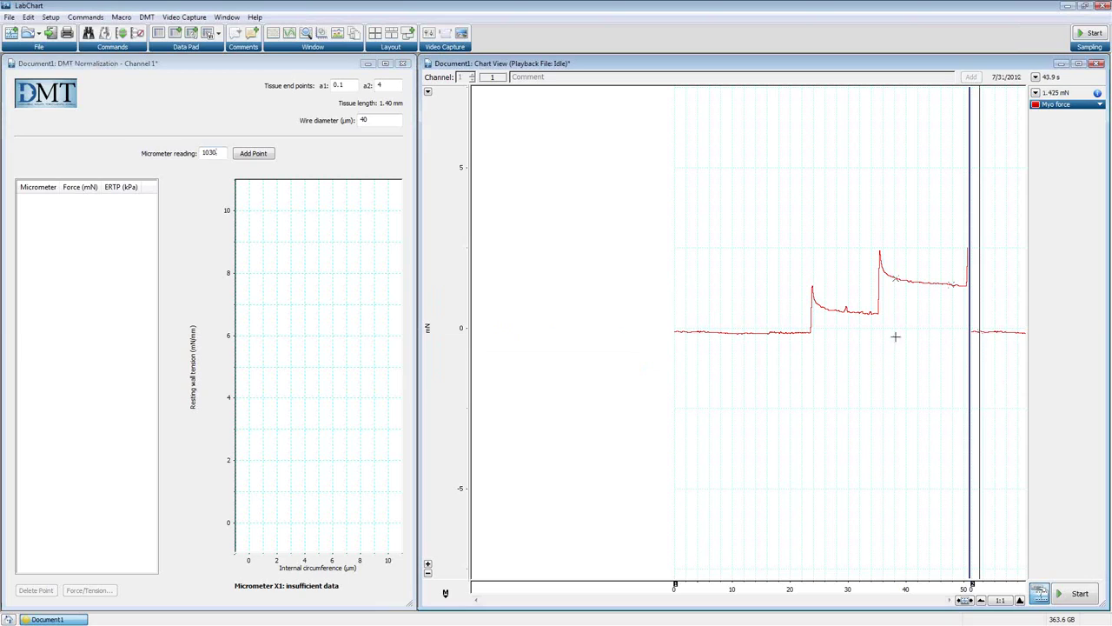
Step: Start sampling again and retry Add Point, dismissing the force units warning
{"action": "left_click", "coordinate": [147, 17]}
{"action": "left_click", "coordinate": [147, 16]}
{"action": "left_click", "coordinate": [1058, 594]}
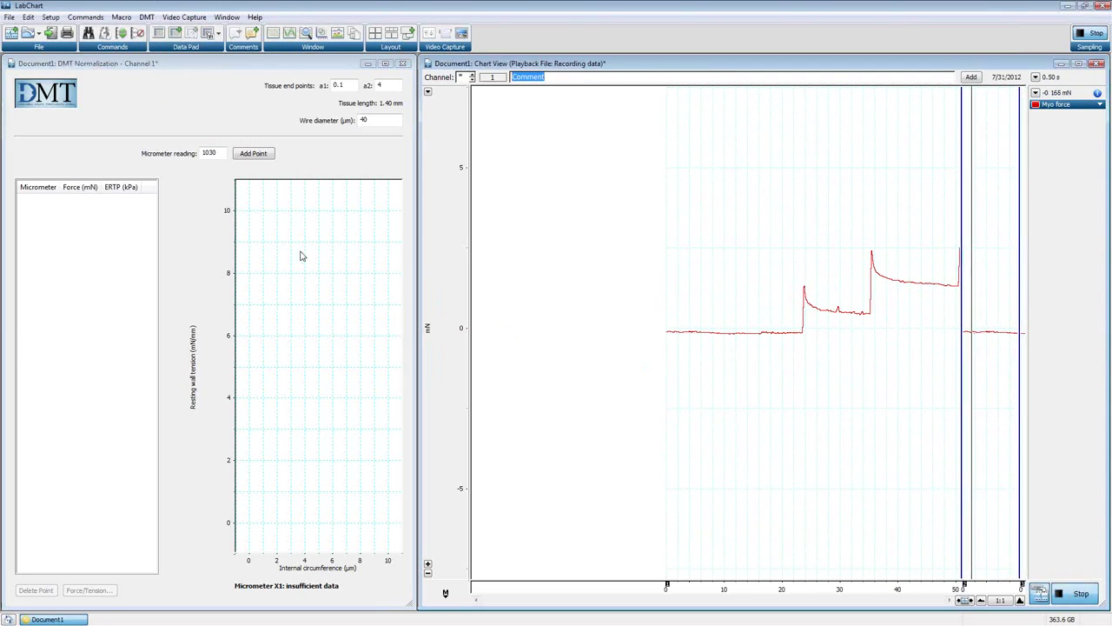
{"action": "left_click", "coordinate": [253, 153]}
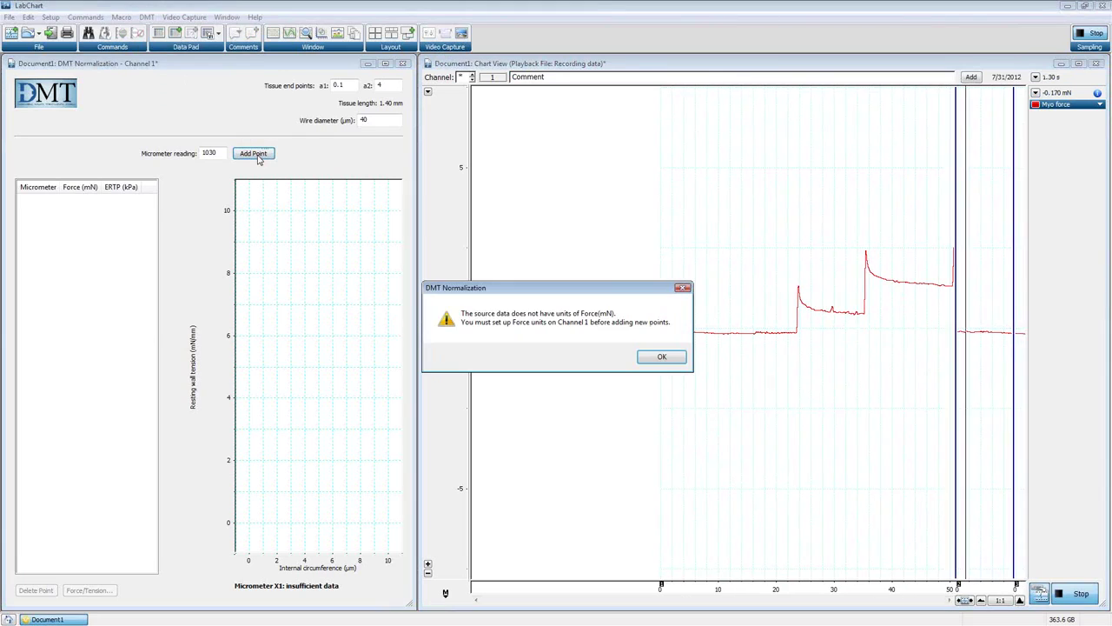
{"action": "left_click", "coordinate": [662, 357]}
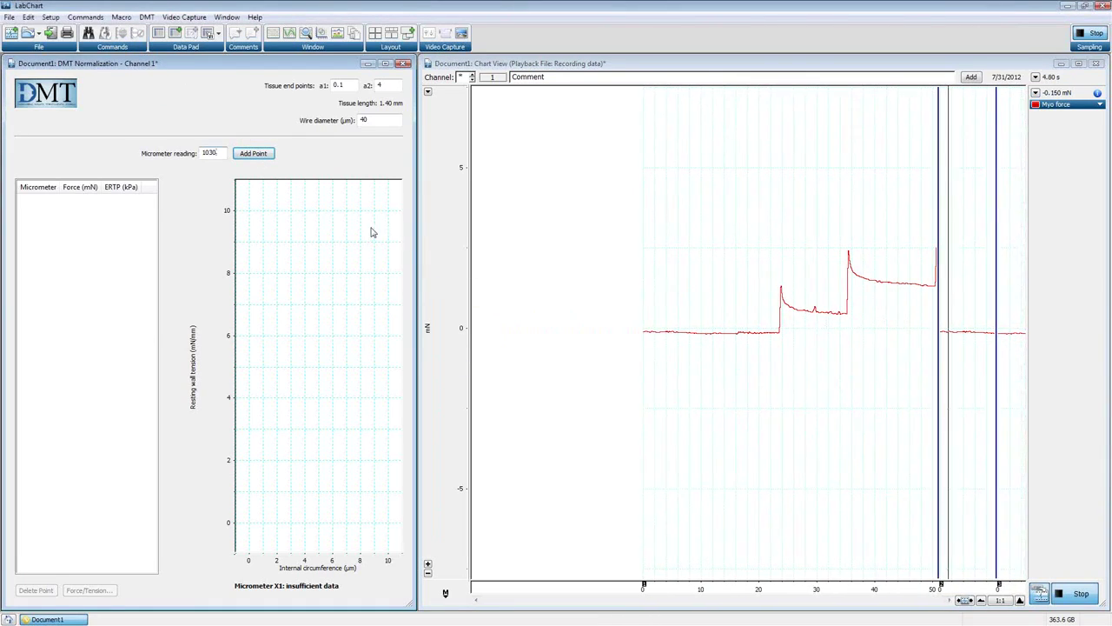
Step: Stop sampling, select the trace between about 24 and 32 s, and close the chart view
{"action": "left_click", "coordinate": [990, 321]}
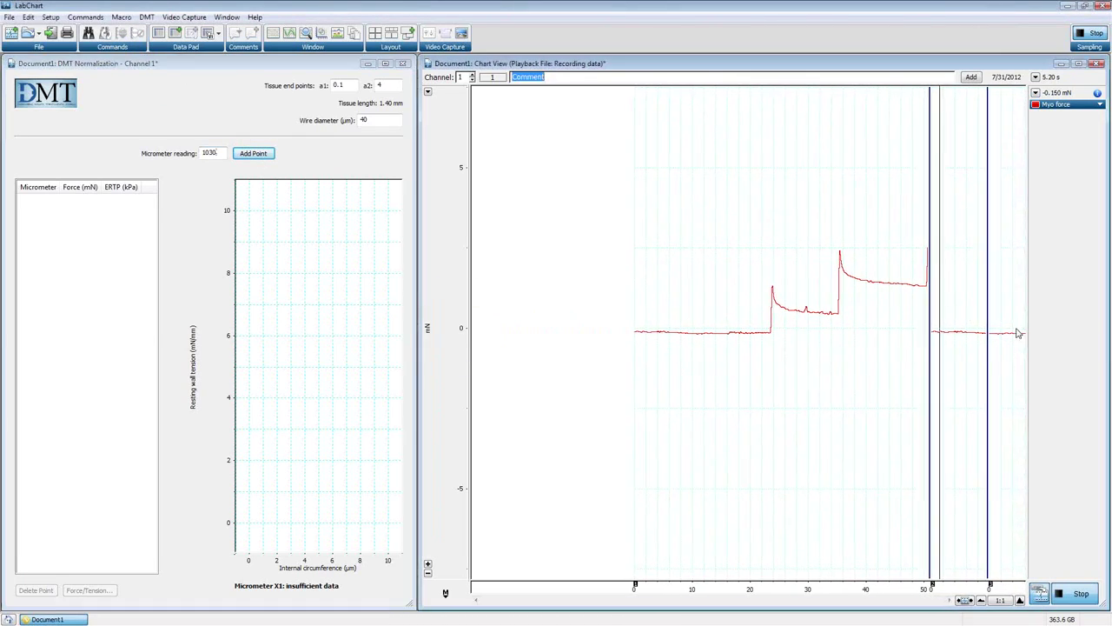
{"action": "left_click", "coordinate": [1077, 593]}
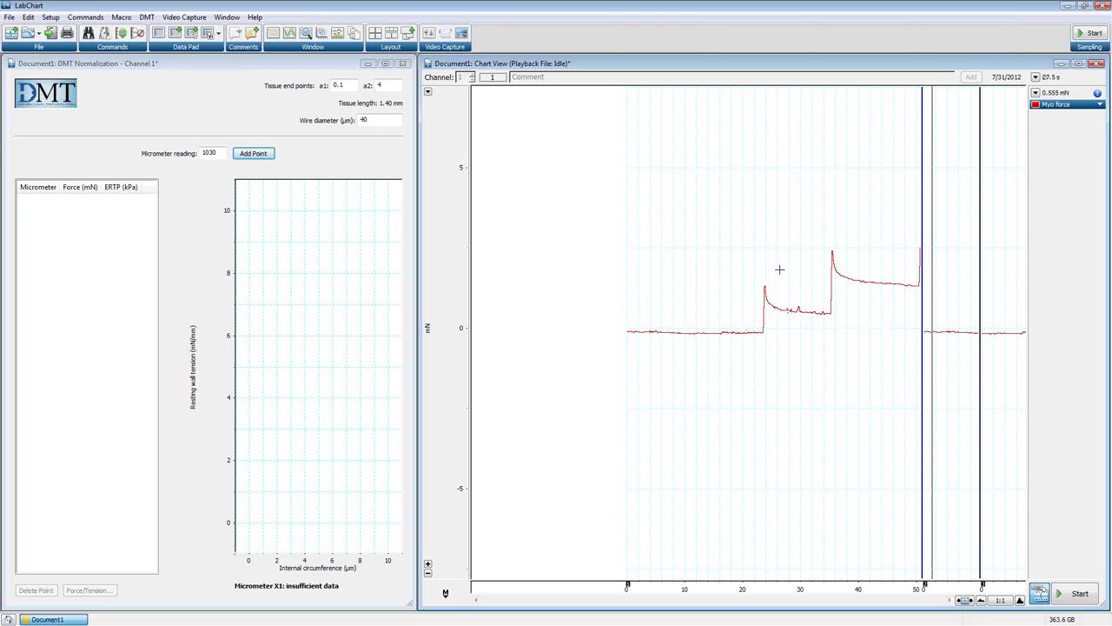
{"action": "left_click_drag", "start_coordinate": [767, 267], "coordinate": [827, 358]}
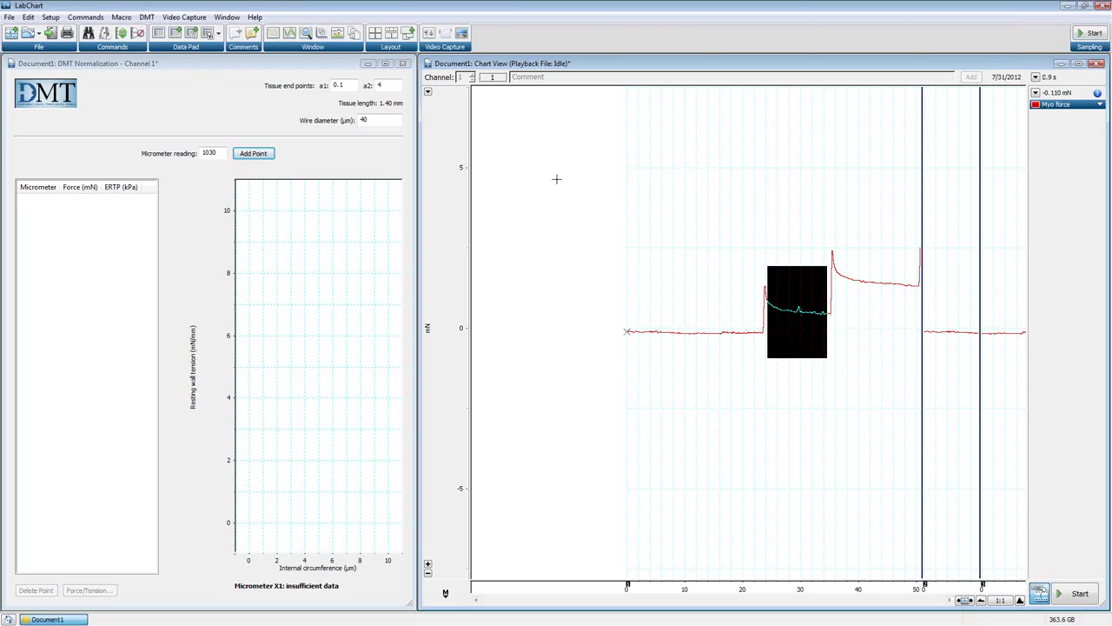
{"action": "left_click", "coordinate": [1101, 63]}
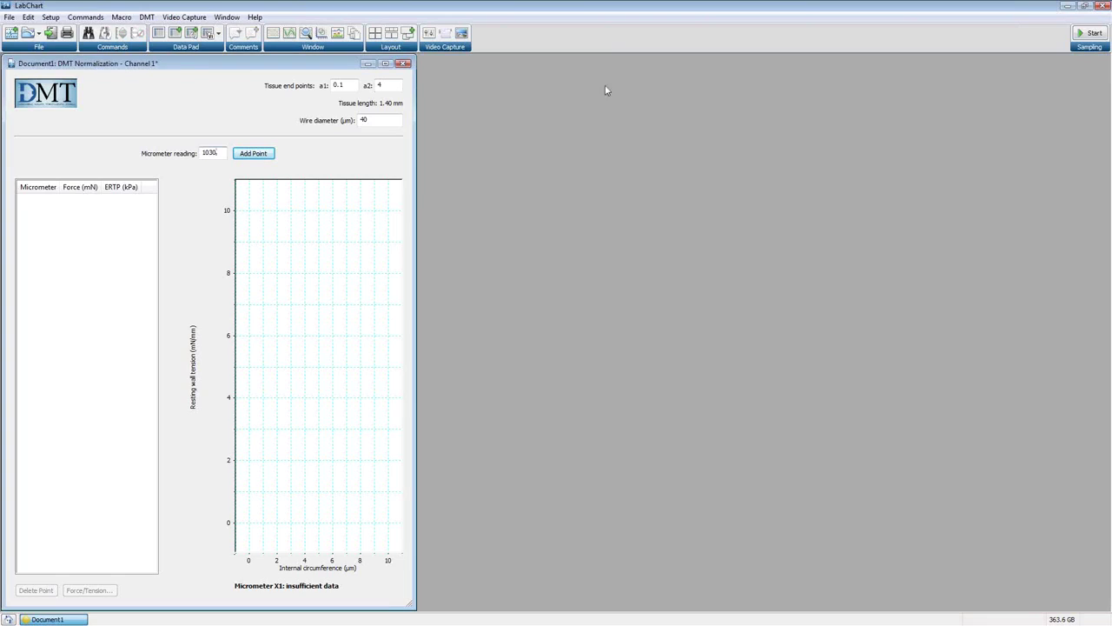
Step: Close the DMT Normalization window and discard the document's changes without saving
{"action": "left_click", "coordinate": [403, 64]}
{"action": "left_click", "coordinate": [585, 367]}
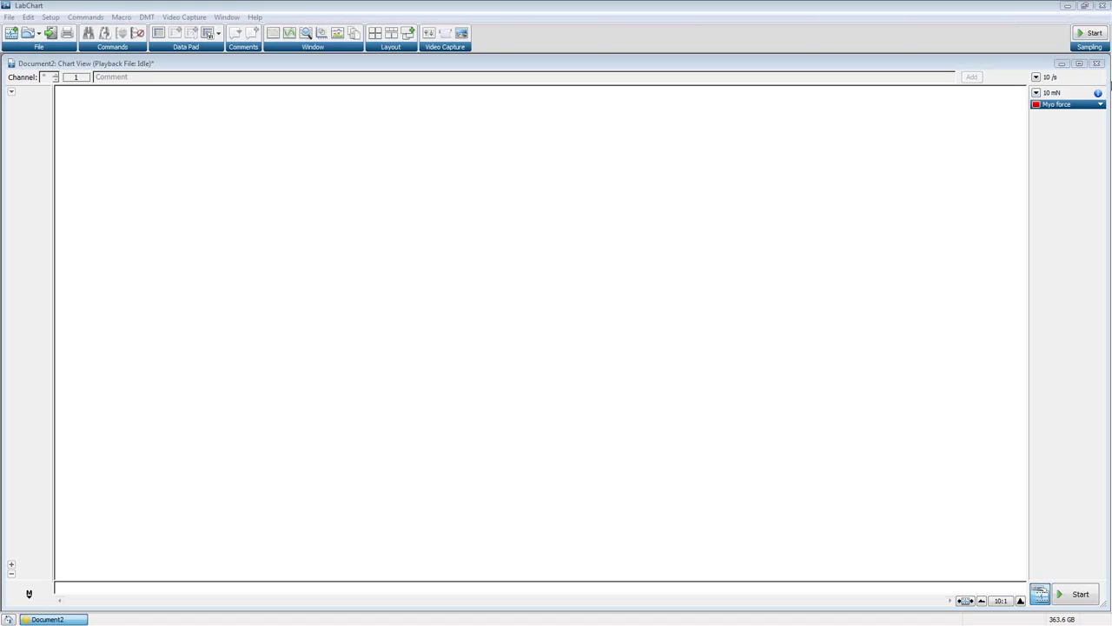
Step: Leave the Myo force channel options unchanged and open DMT normalization for Ch1: Myo force
{"action": "left_click", "coordinate": [1046, 106]}
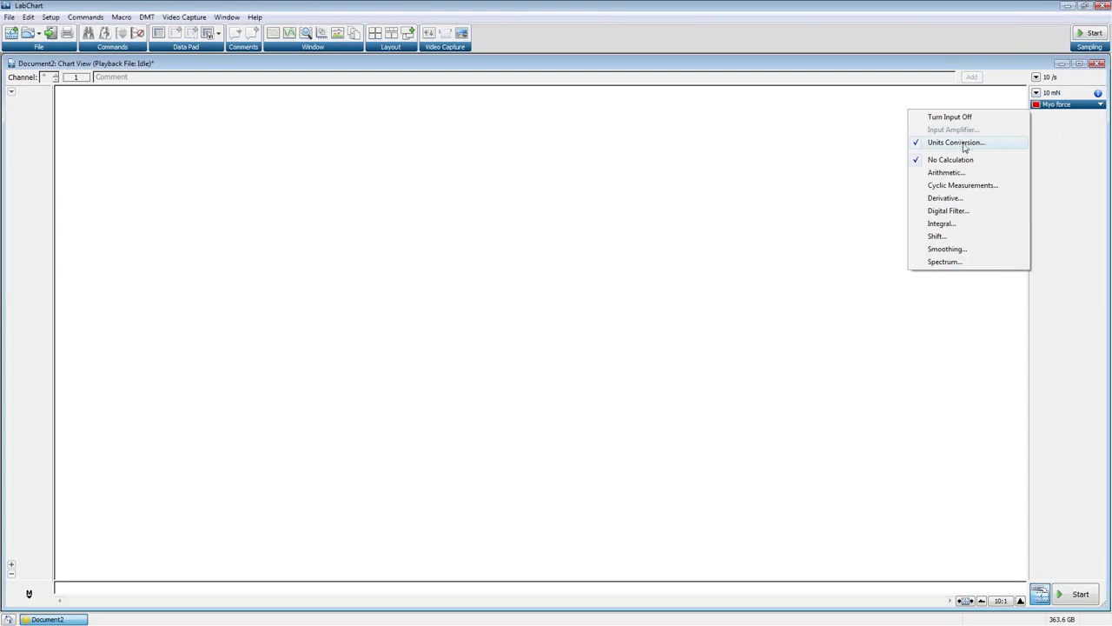
{"action": "left_click", "coordinate": [1074, 151]}
{"action": "left_click", "coordinate": [148, 18]}
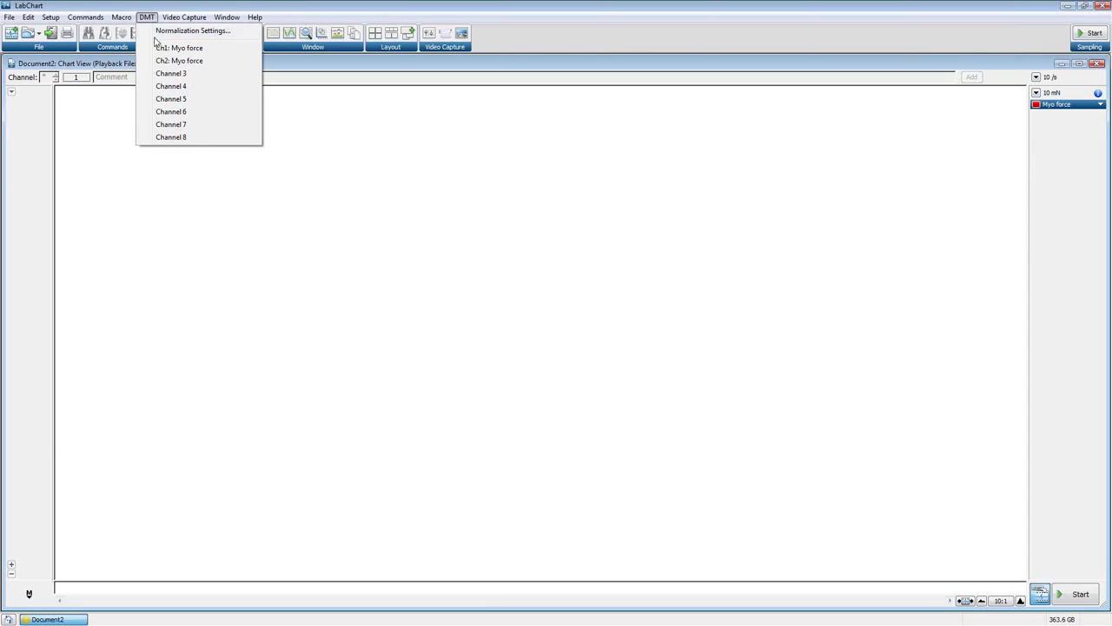
{"action": "left_click", "coordinate": [161, 47]}
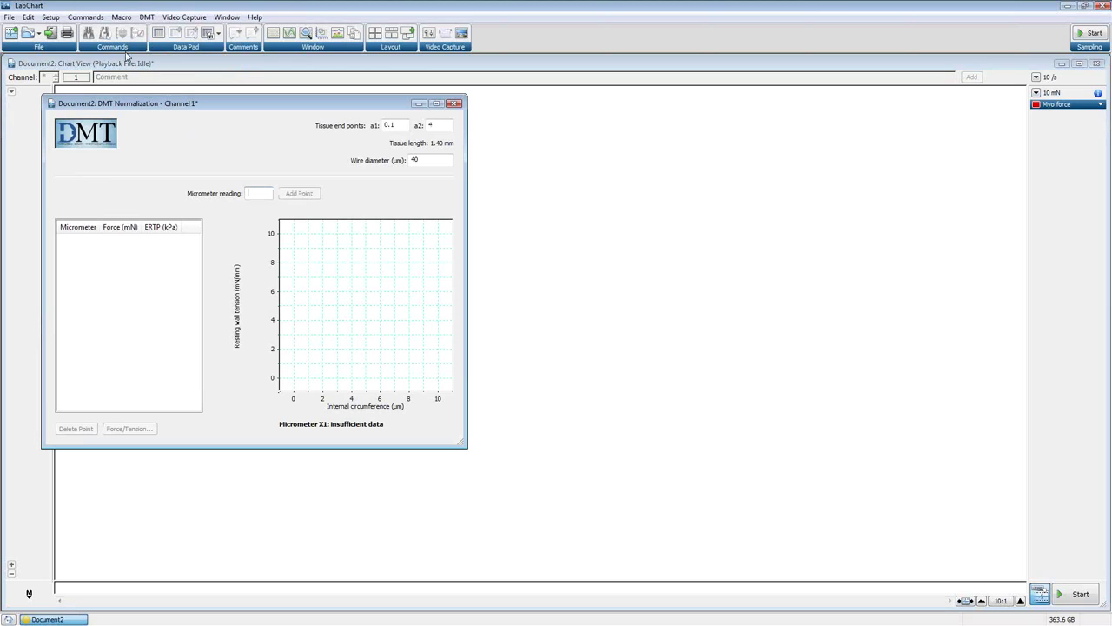
Step: Reset the playback file to its beginning in Playback File Settings and start sampling
{"action": "left_click", "coordinate": [85, 17]}
{"action": "mouse_move", "coordinate": [50, 17]}
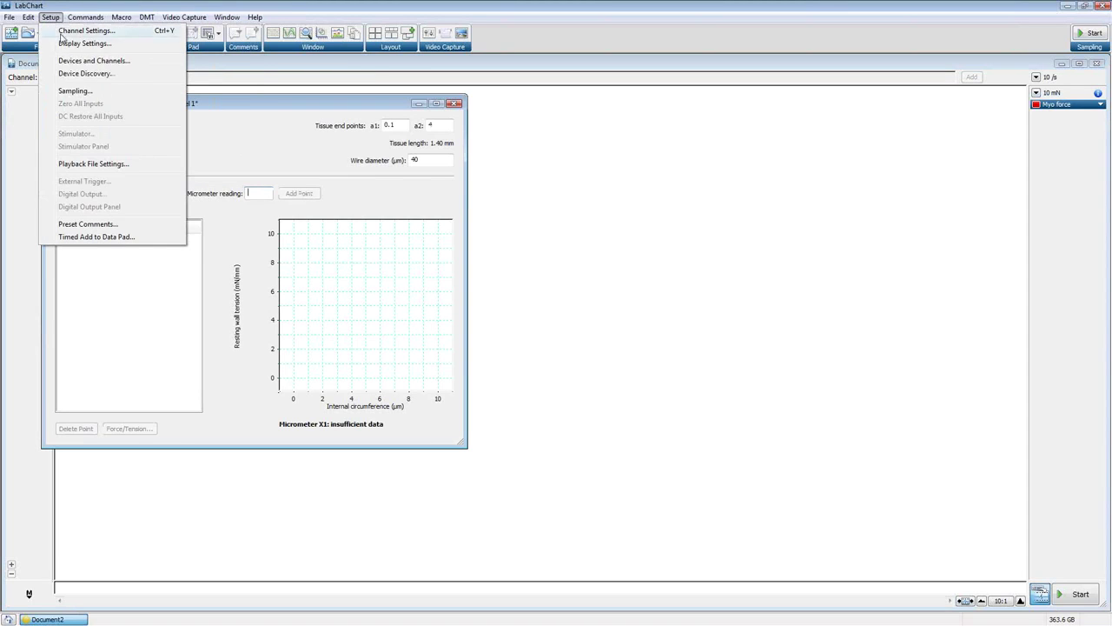
{"action": "left_click", "coordinate": [80, 165]}
{"action": "left_click", "coordinate": [567, 357]}
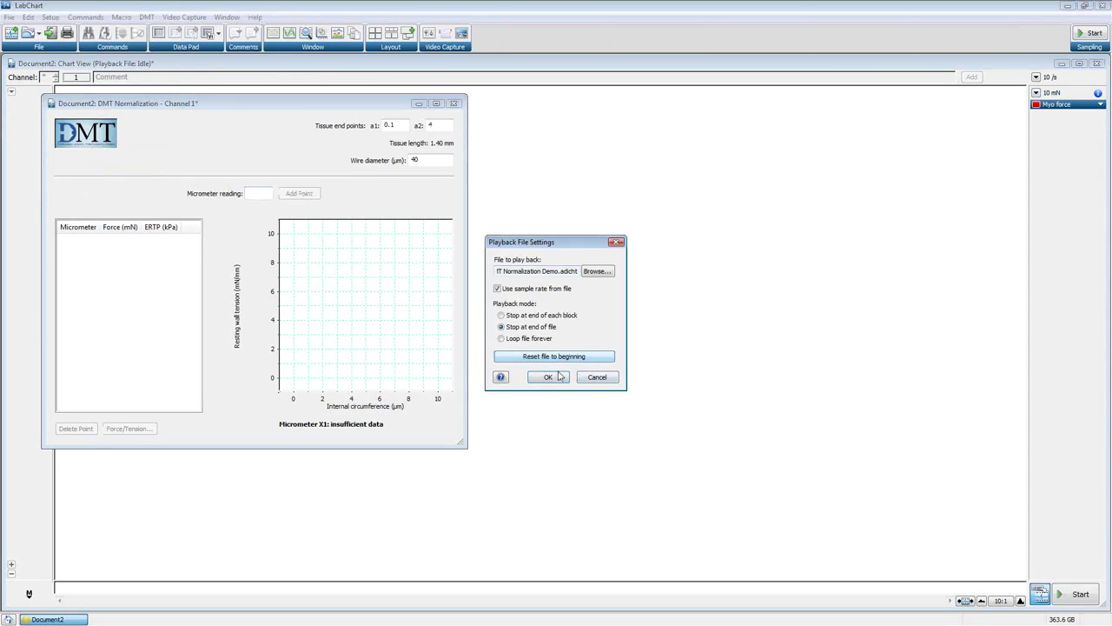
{"action": "left_click", "coordinate": [548, 377]}
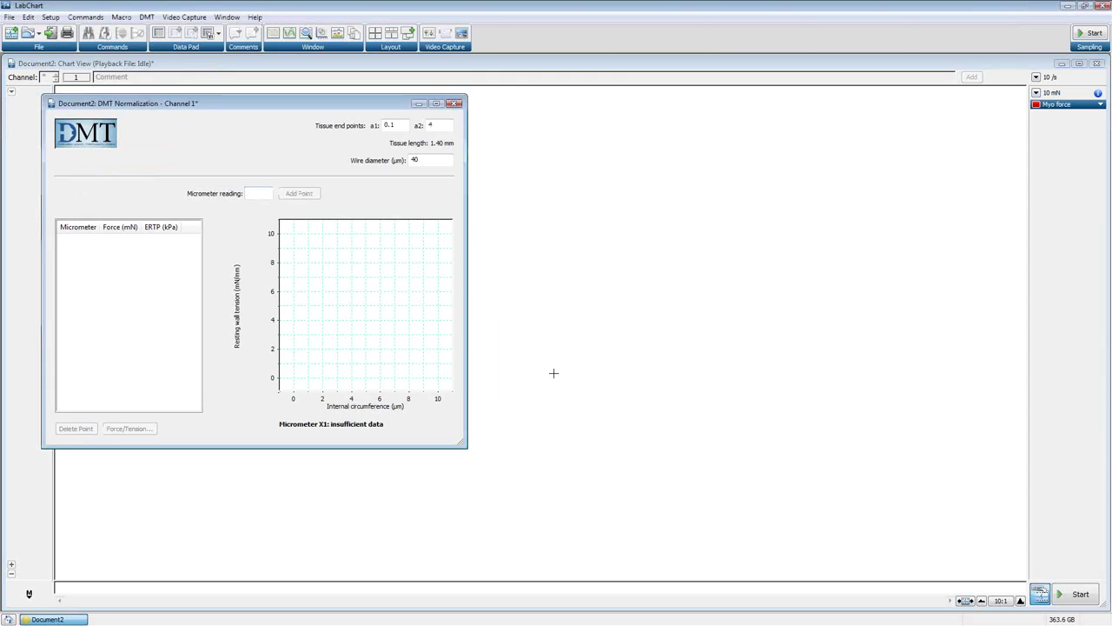
{"action": "left_click", "coordinate": [1074, 595]}
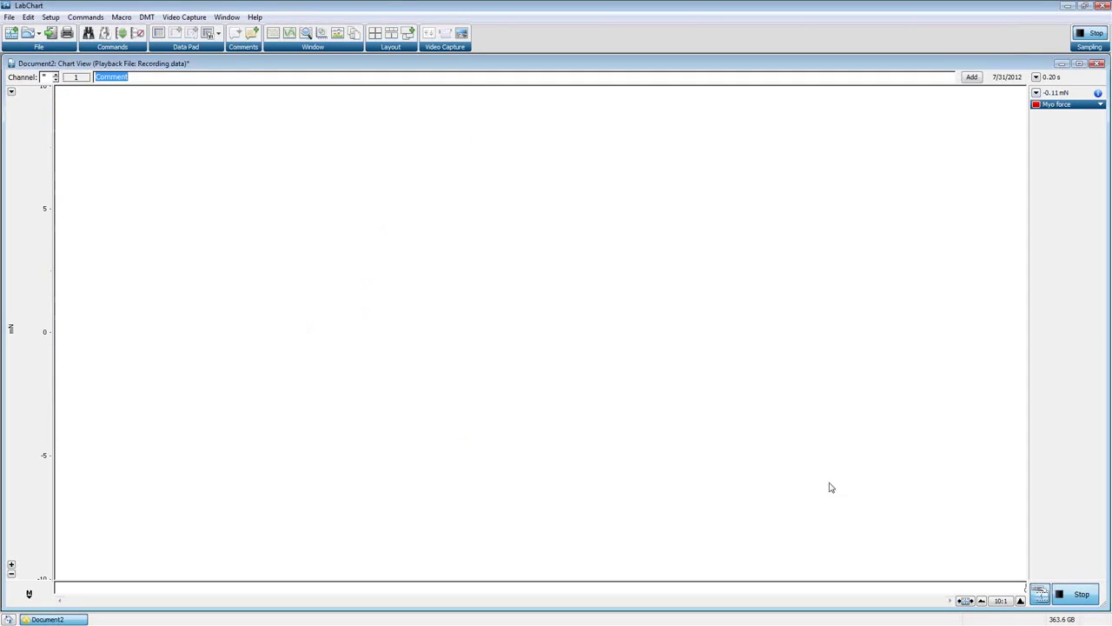
Step: In the Ch1: Myo force normalization panel, add micrometer reading 1030 as the first point
{"action": "left_click", "coordinate": [119, 18]}
{"action": "mouse_move", "coordinate": [146, 18]}
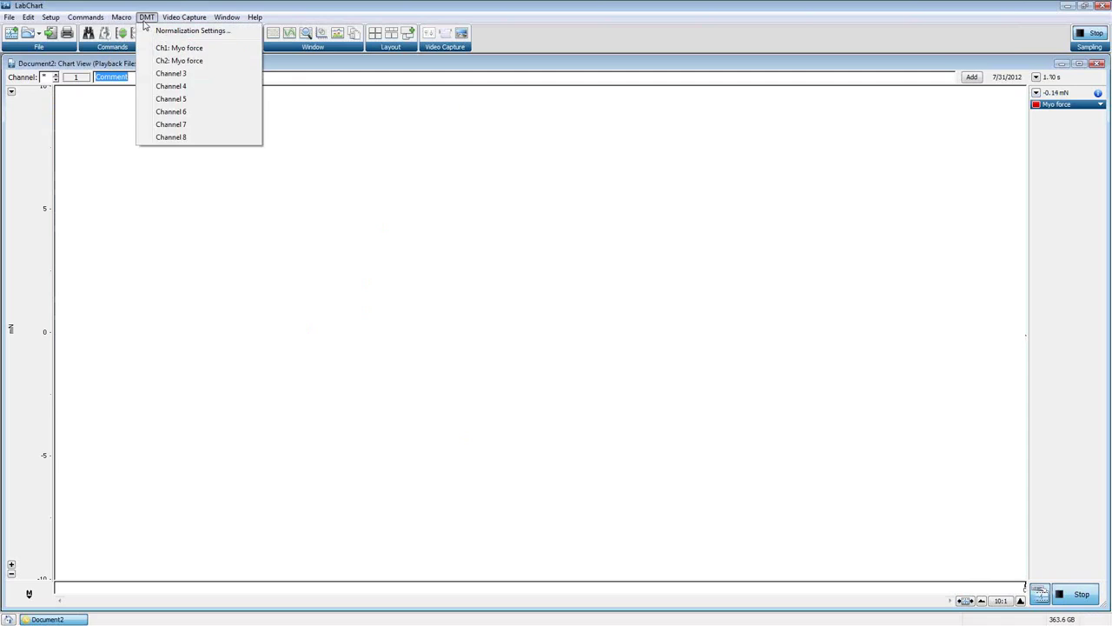
{"action": "left_click", "coordinate": [147, 51]}
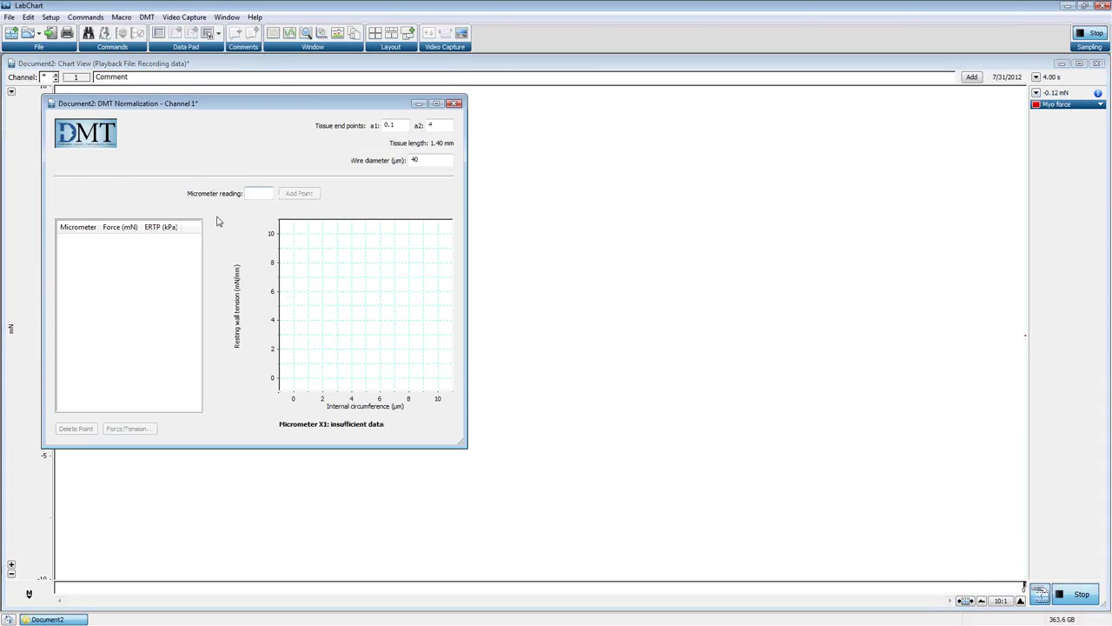
{"action": "type", "text": "1030"}
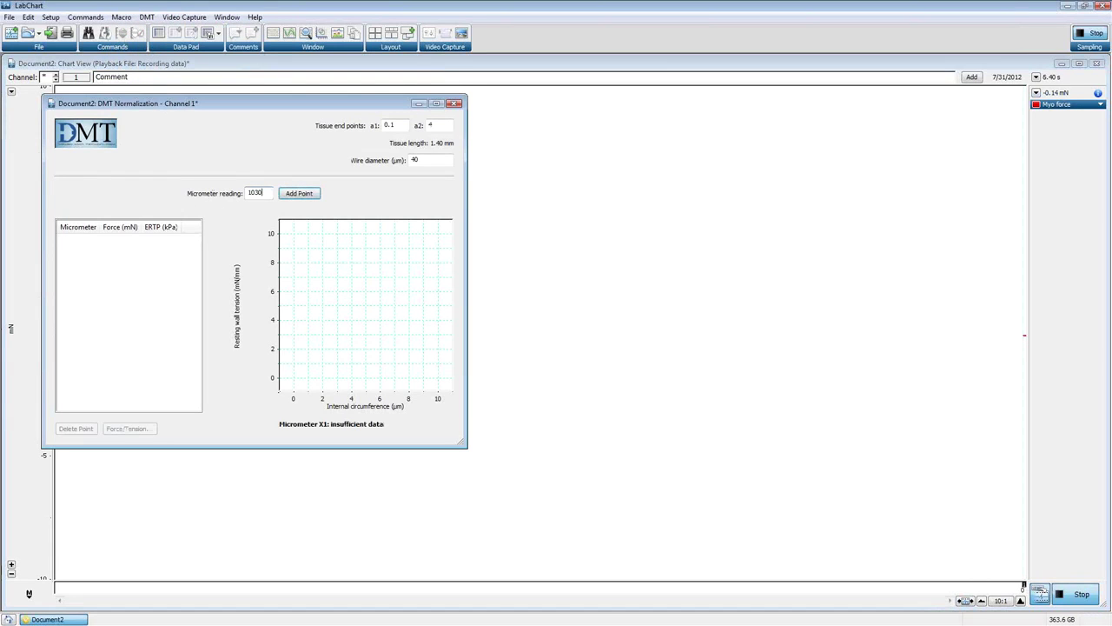
{"action": "key", "text": "Return"}
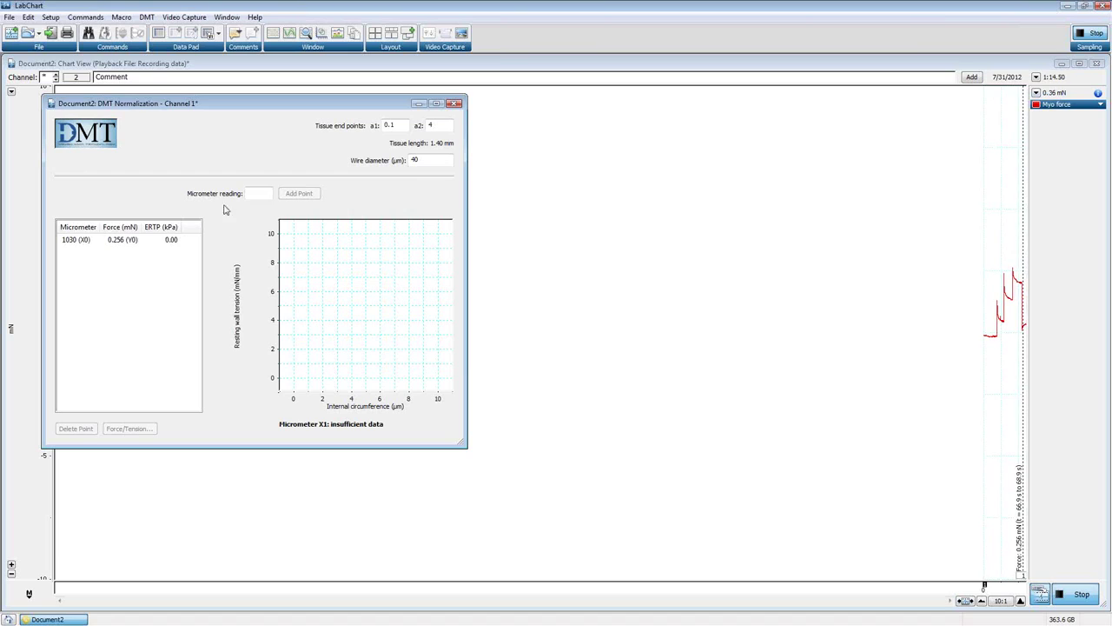
Step: Add micrometer reading 1450 as the second Channel 1 point while its force is averaged
{"action": "left_click", "coordinate": [251, 193]}
{"action": "type", "text": "1"}
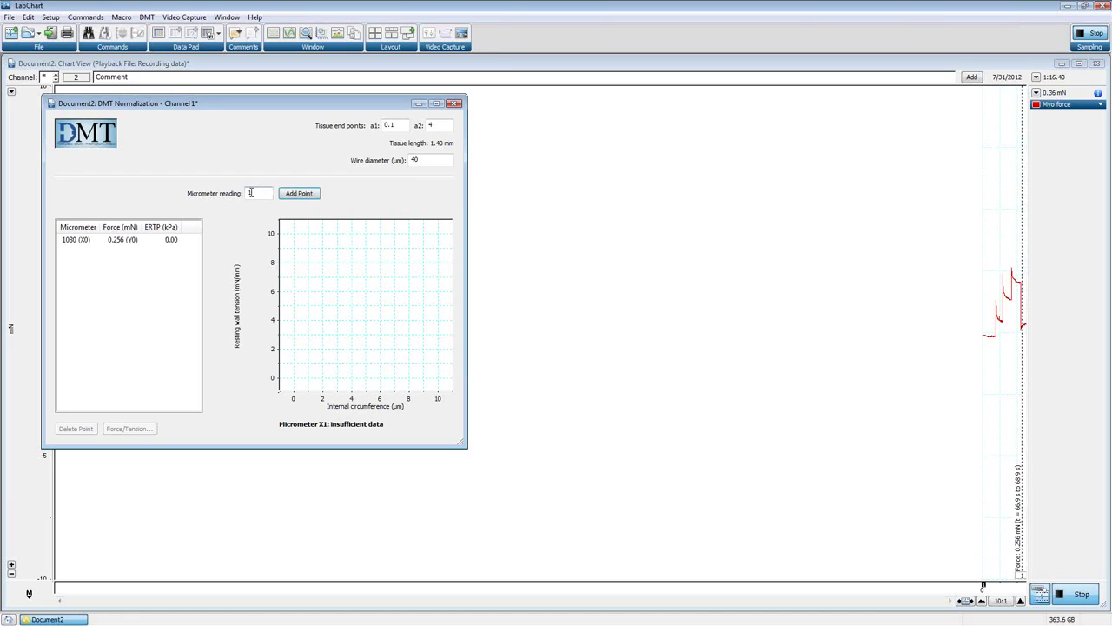
{"action": "type", "text": "050"}
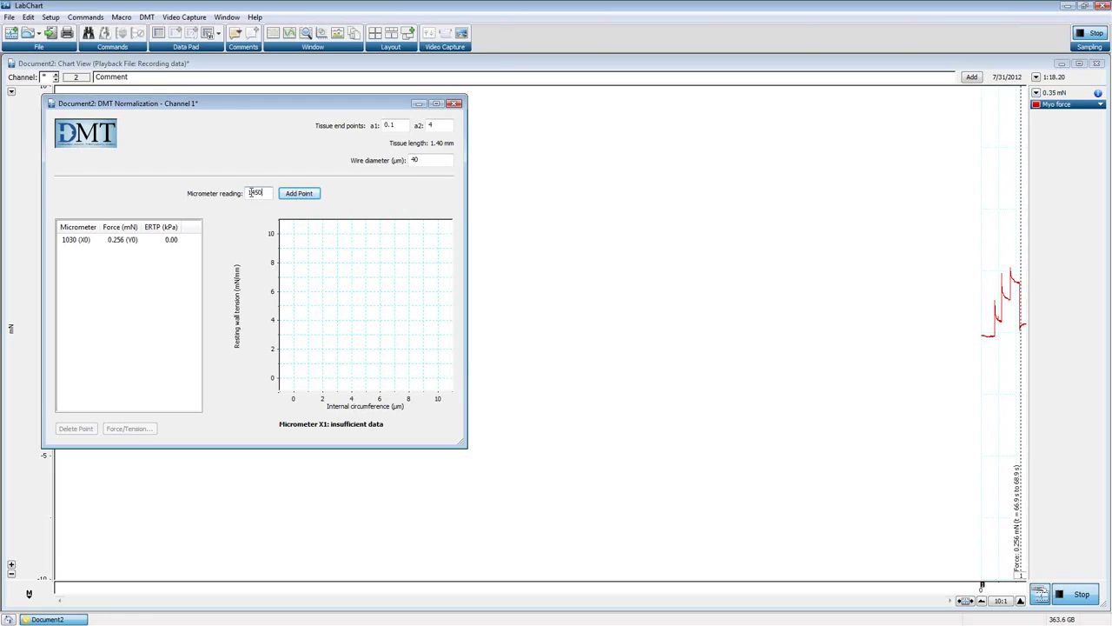
{"action": "key", "text": "Return"}
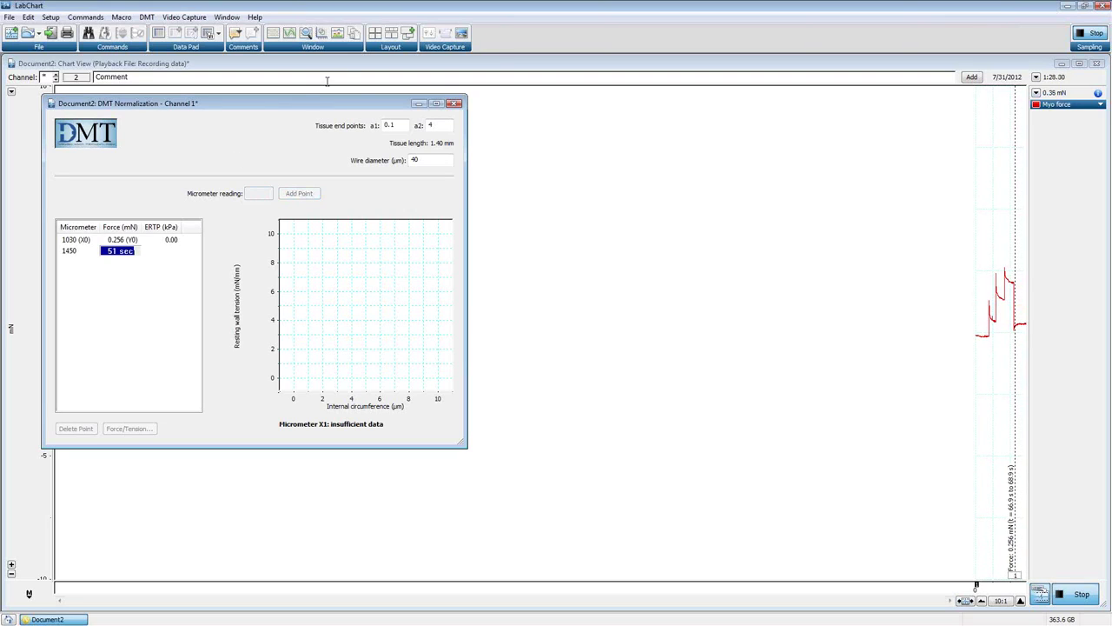
{"action": "left_click", "coordinate": [1077, 594]}
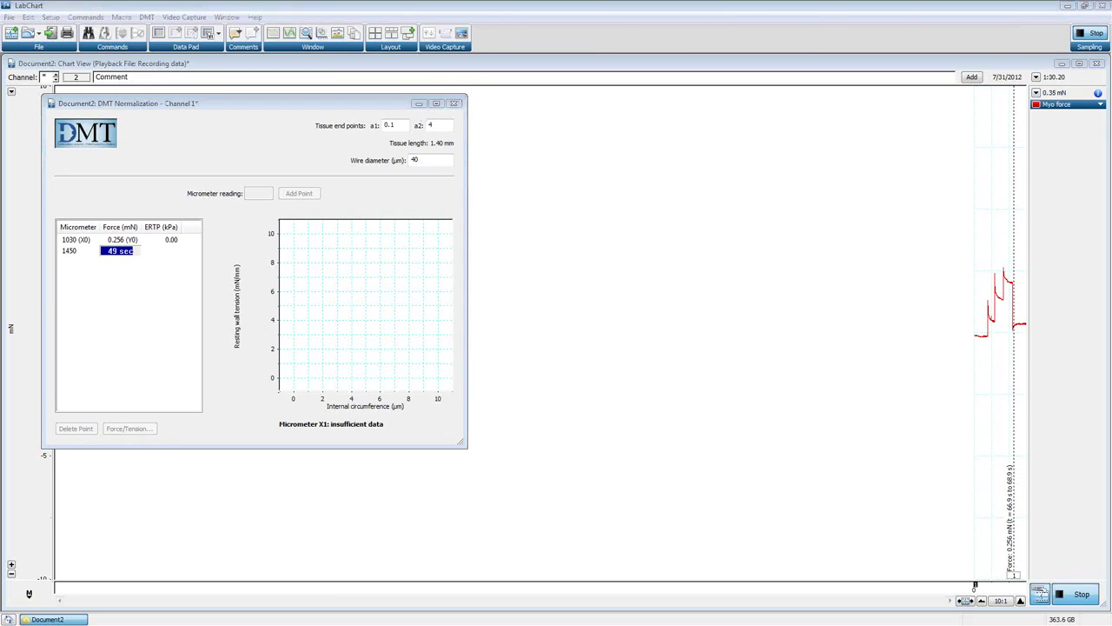